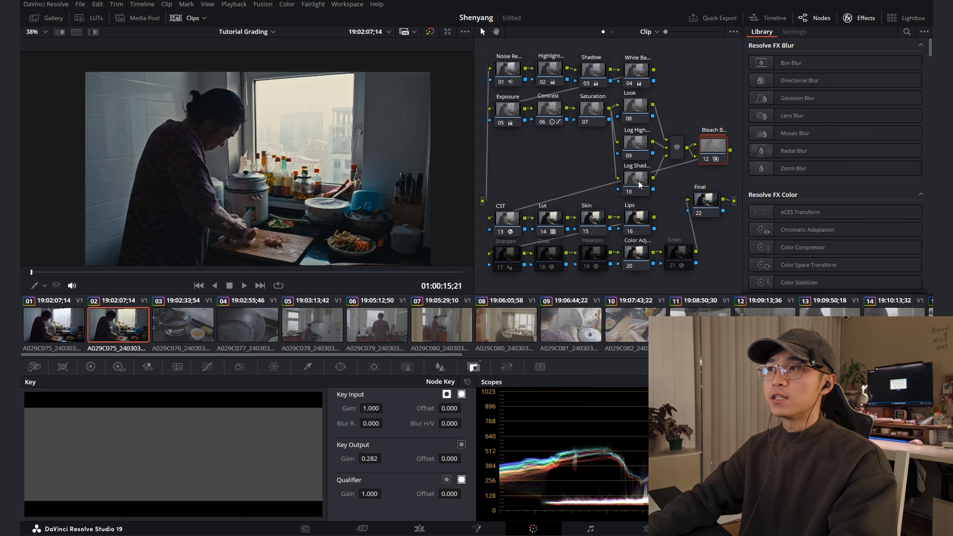
Switch the Log Shadow node to the Log wheels and try a strong blue-violet push on the Shadow wheel
click(635, 180)
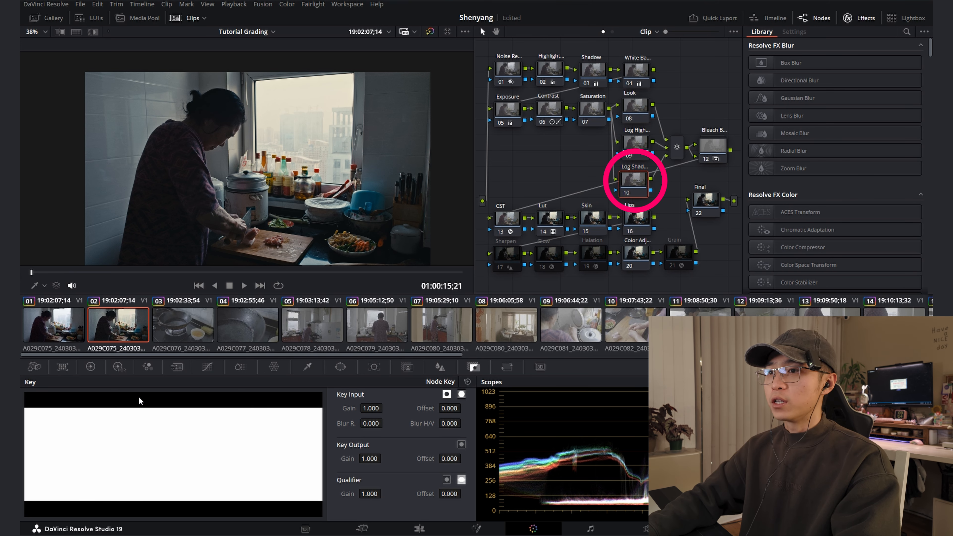
click(89, 367)
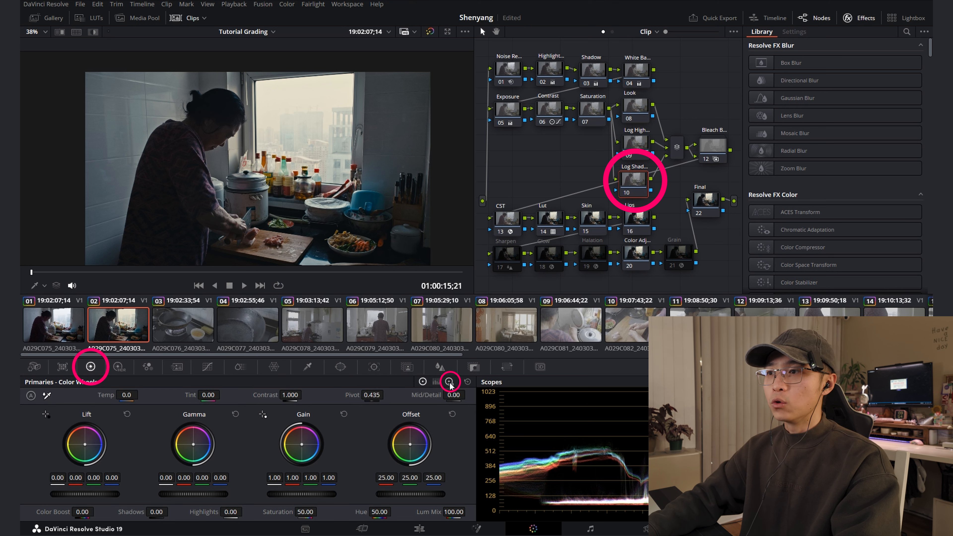
click(450, 382)
mouse_move(84, 449)
mouse_down()
mouse_move(77, 454)
mouse_move(95, 443)
mouse_up()
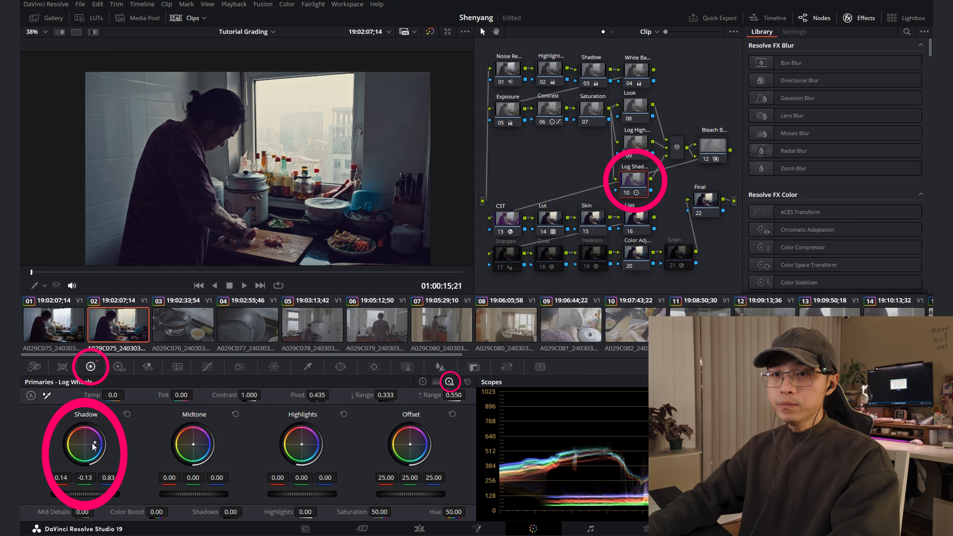
Examine the dark areas of the frame up close and tint the Log Shadow node's Shadow wheel slightly towards blue
scroll(196, 217, up, 5)
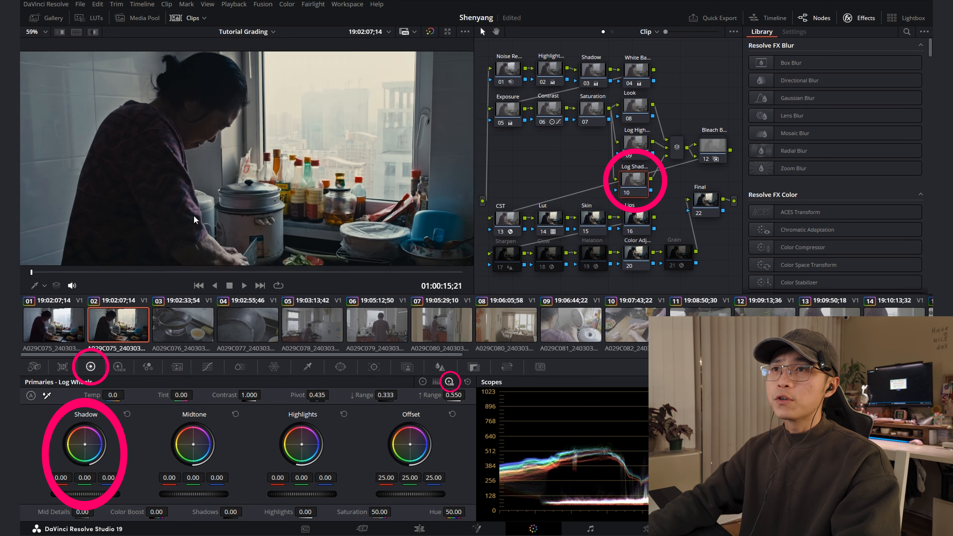
drag(196, 217, 189, 186)
scroll(193, 205, down, 4)
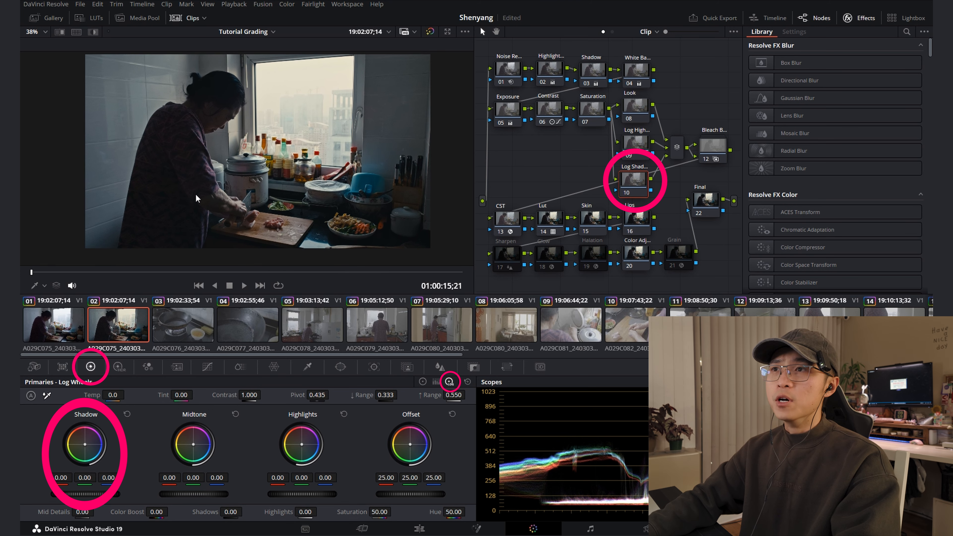
scroll(200, 201, up, 8)
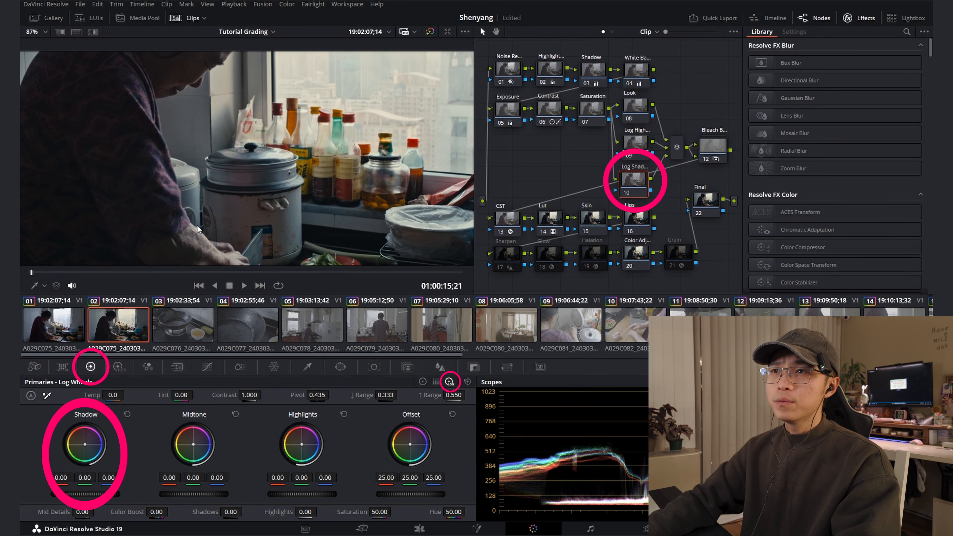
scroll(277, 205, down, 7)
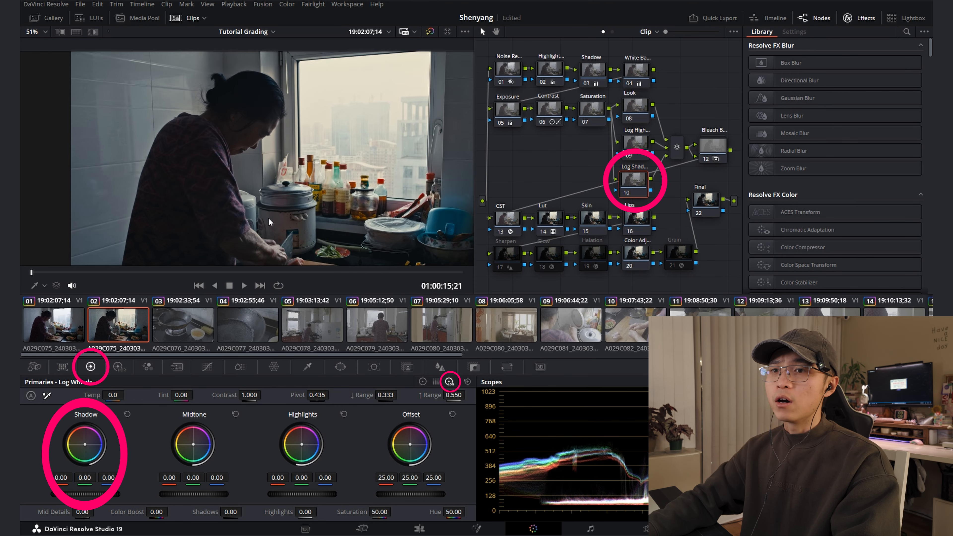
drag(262, 196, 246, 192)
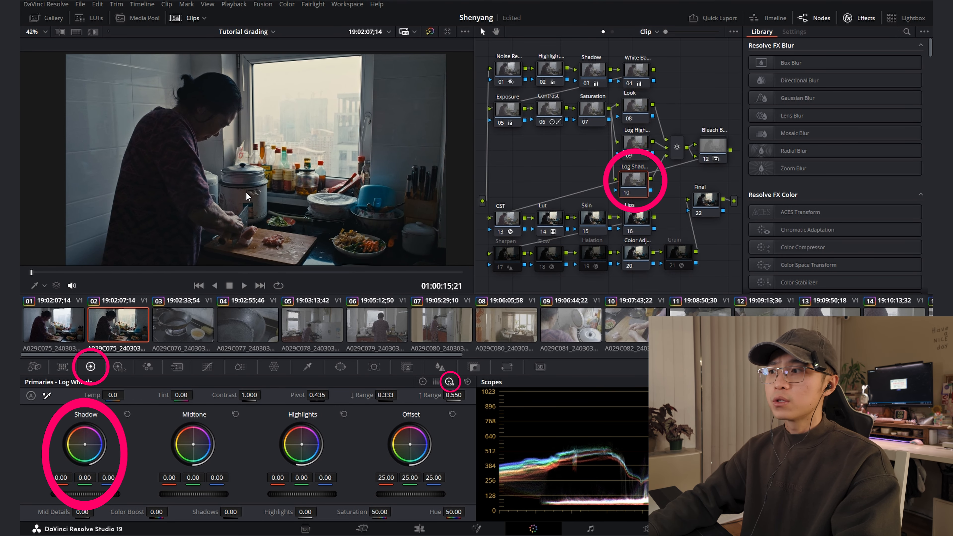
drag(86, 444, 89, 446)
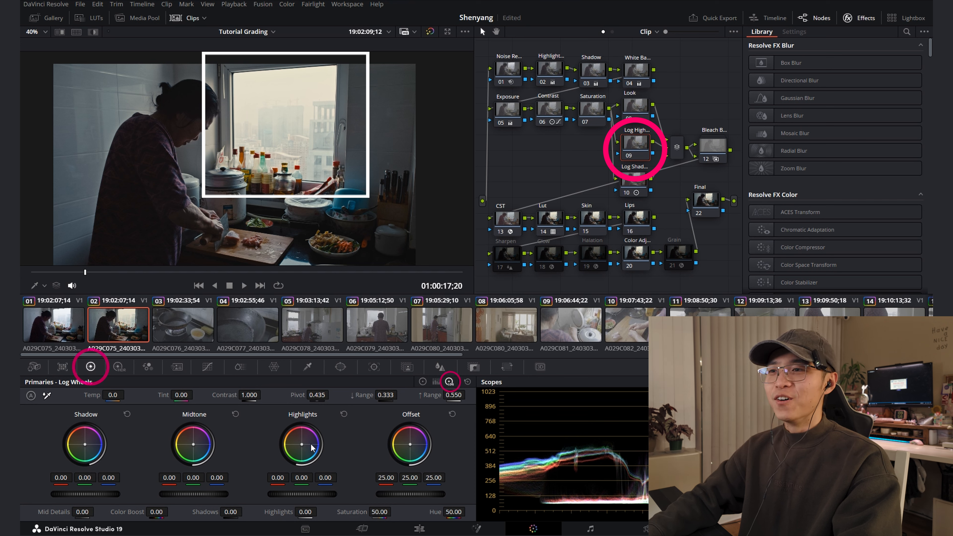
Cool the window light by shifting the Highlights log wheel slightly towards blue on the Log Highlight node
drag(302, 445, 302, 445)
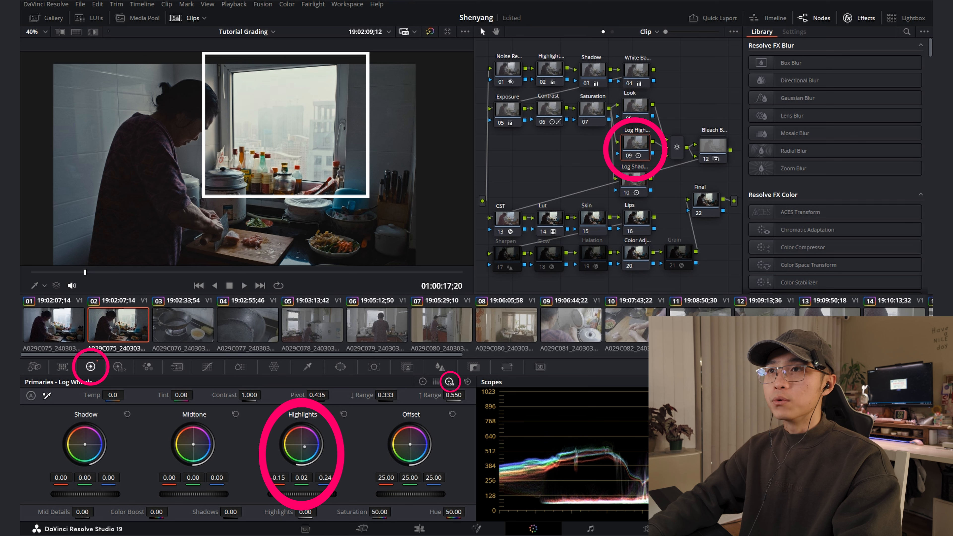
drag(305, 447, 304, 445)
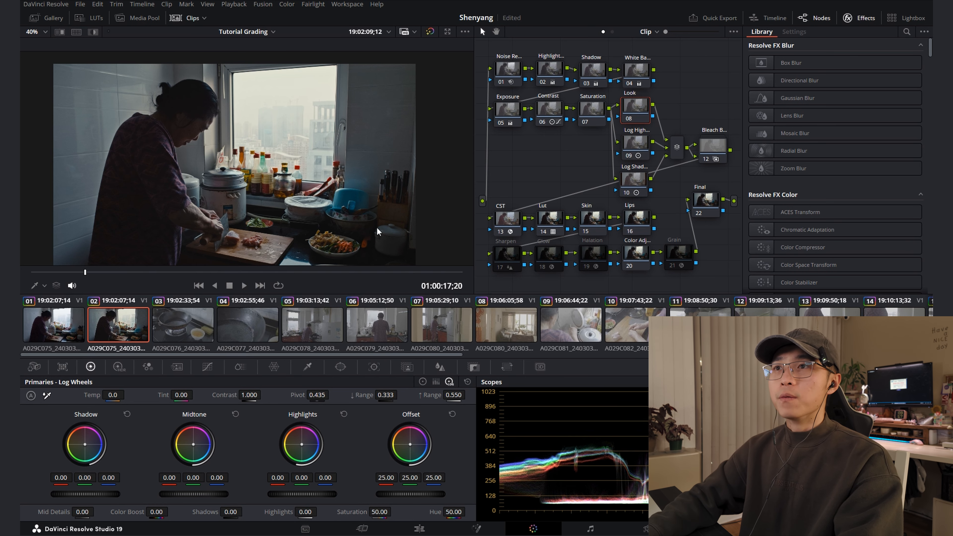
Change the Look node's composite mode and cool its Lift to -0.01 red, 0.00 green and 0.01 blue
right_click(637, 114)
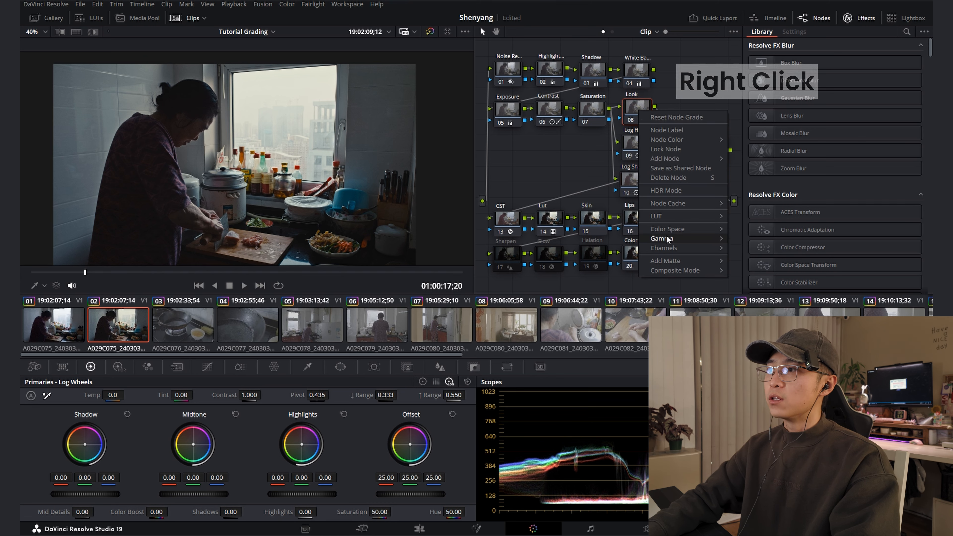
mouse_move(669, 277)
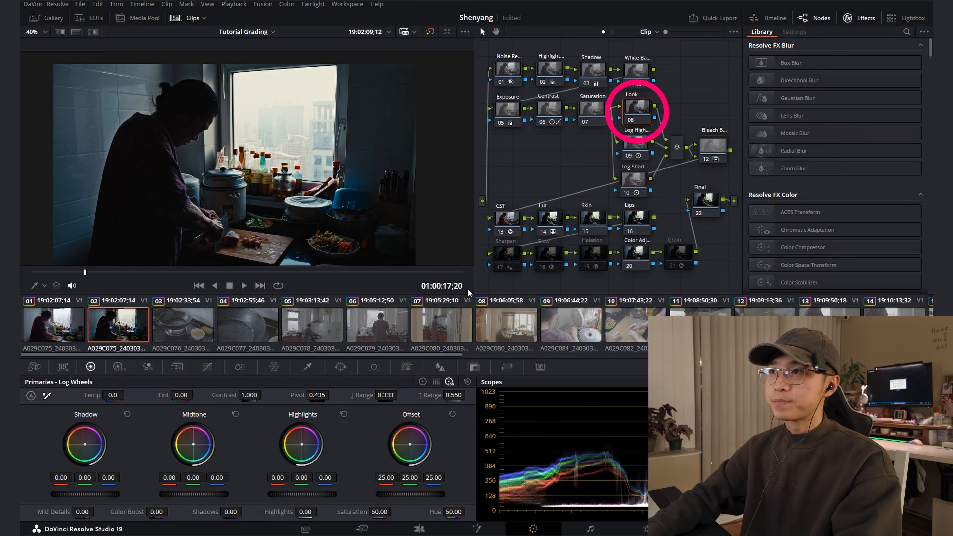
click(423, 382)
drag(69, 451, 75, 456)
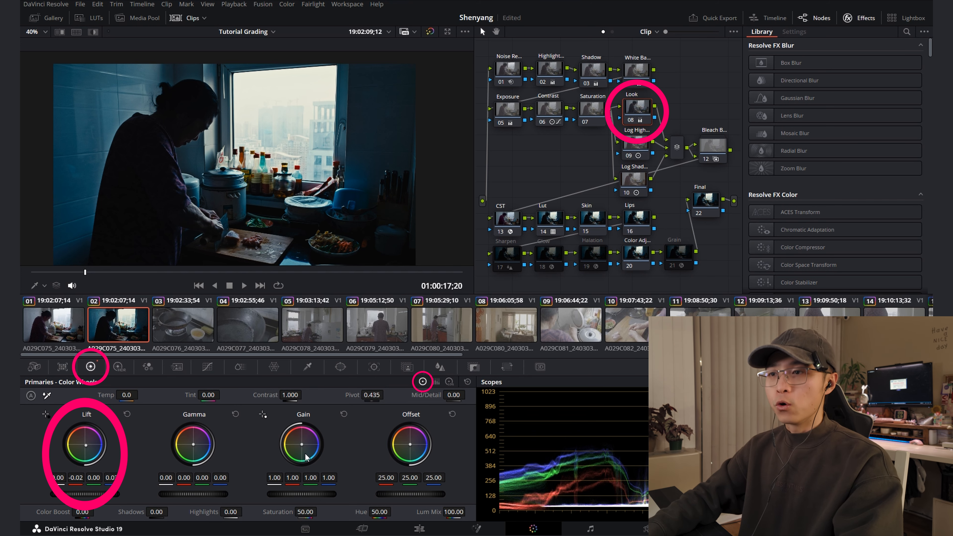
double_click(86, 445)
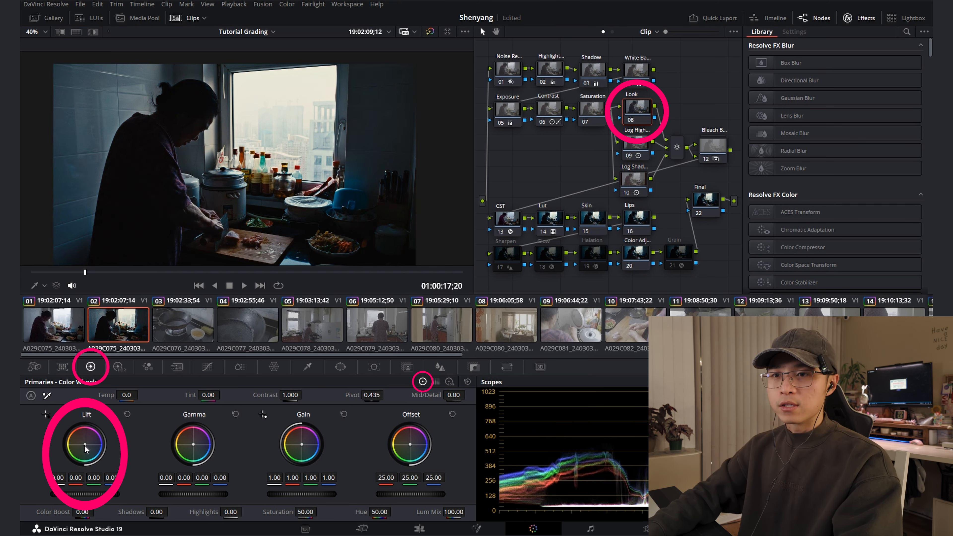
drag(85, 444, 86, 446)
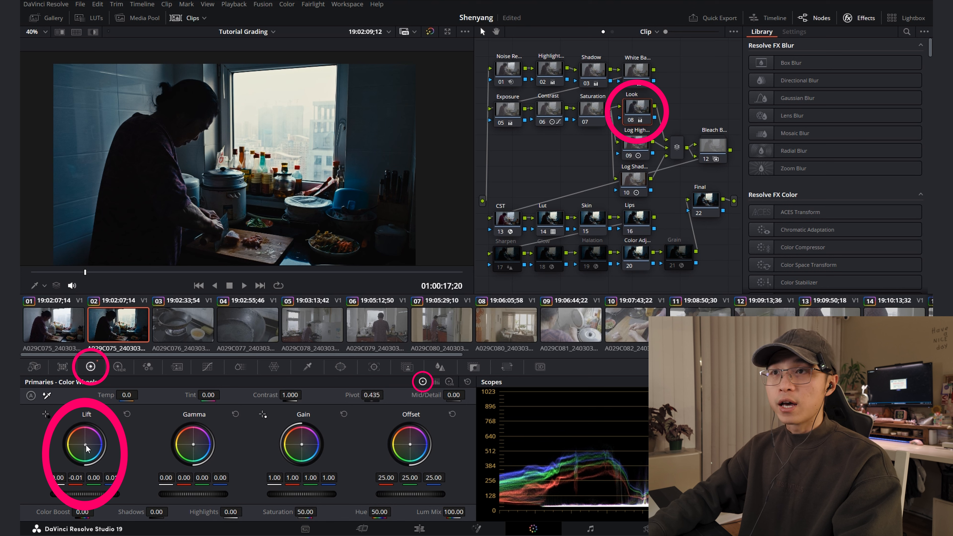
Warm the Look node's Gain to 1.08 red, 0.99 green and 0.87 blue, and reduce its key output gain
drag(309, 449, 303, 445)
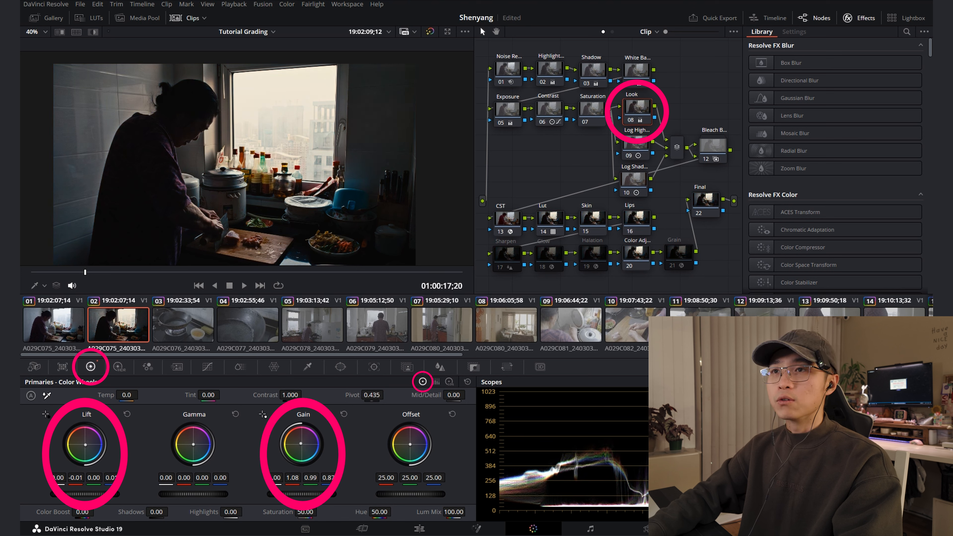
key(p)
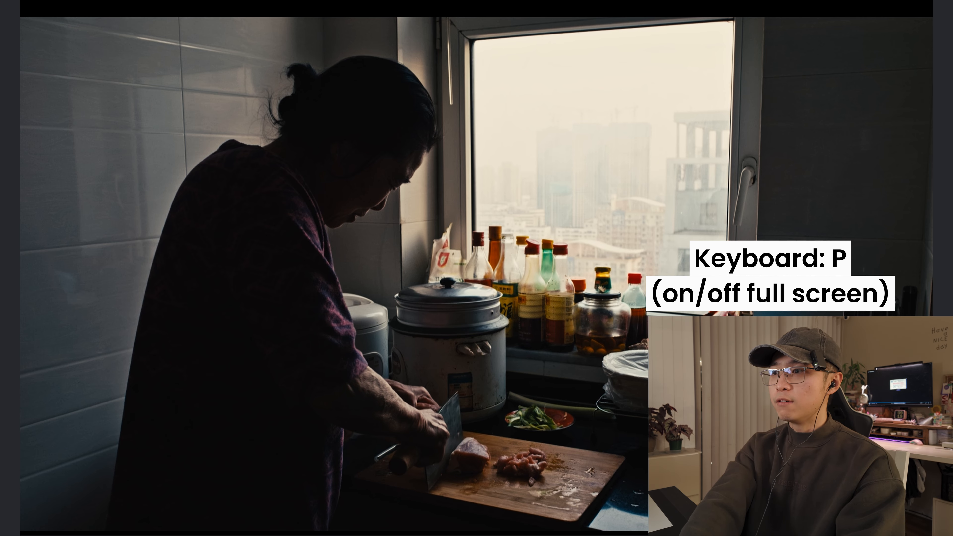
key(p)
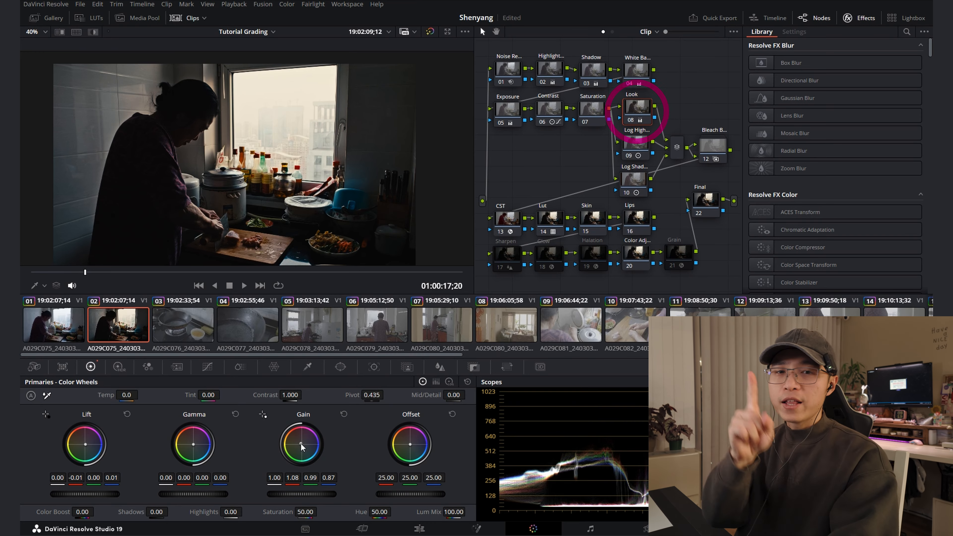
click(476, 368)
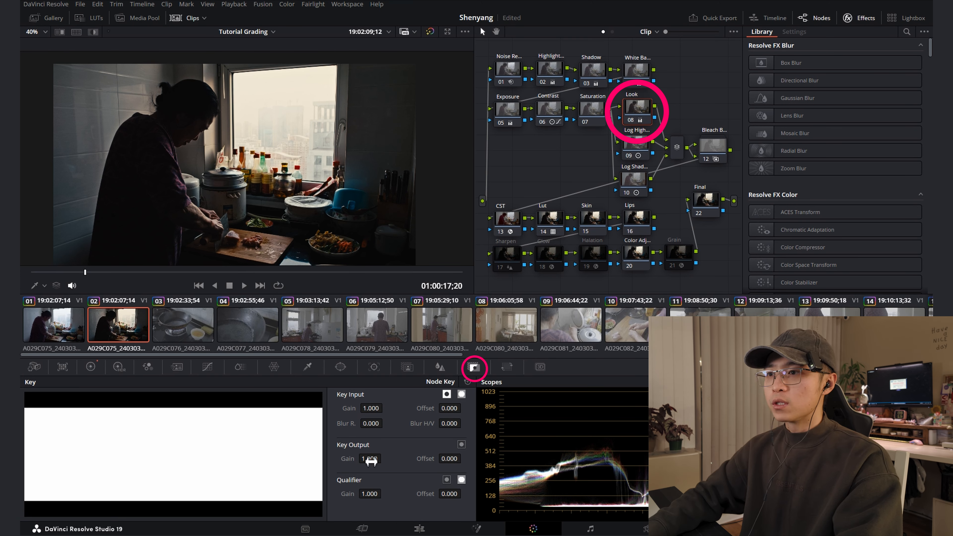
drag(384, 459, 363, 458)
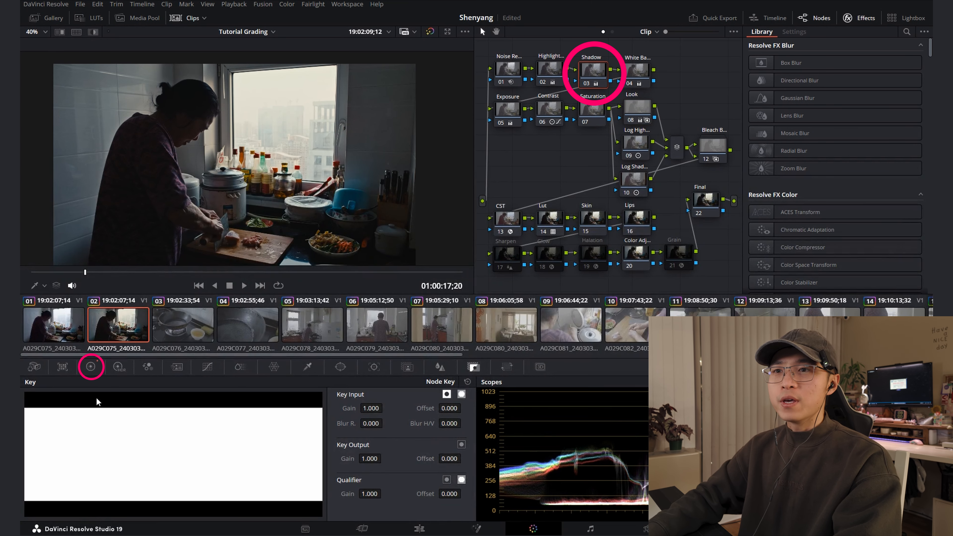
Lower the Shadows value slightly in the primaries of the Shadow node
click(90, 366)
drag(161, 519, 150, 518)
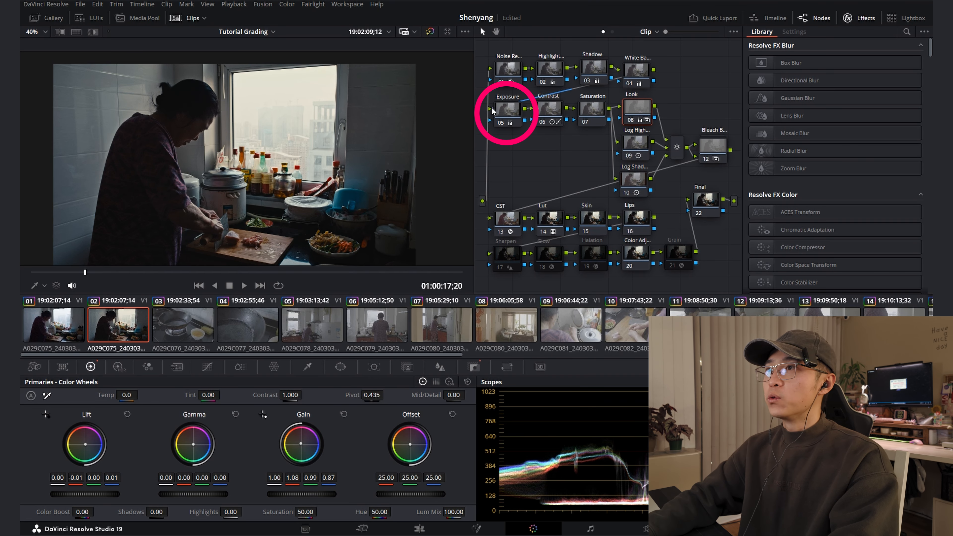
Set the Exposure node's Gamma to 0.07, lower its Gain slightly, and check the frame in full screen
click(493, 110)
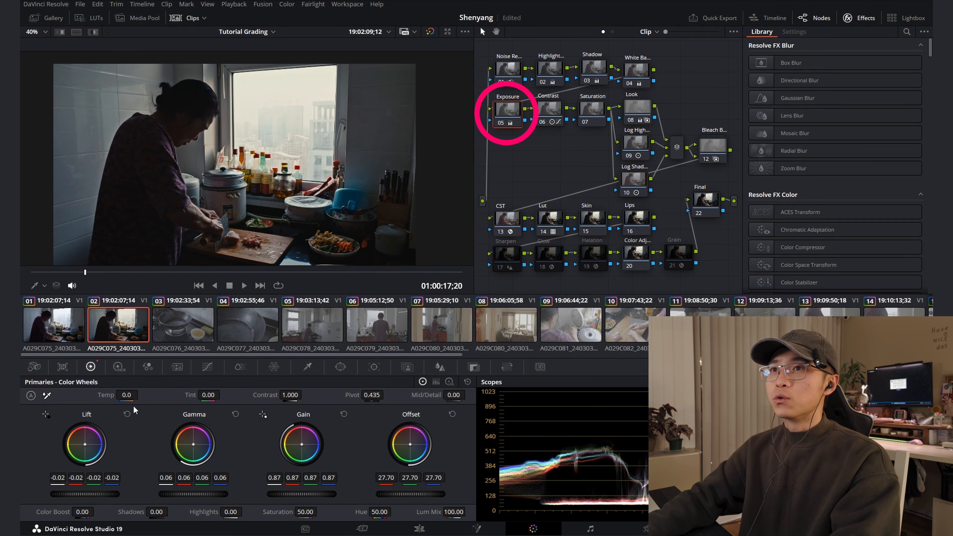
drag(187, 496, 196, 497)
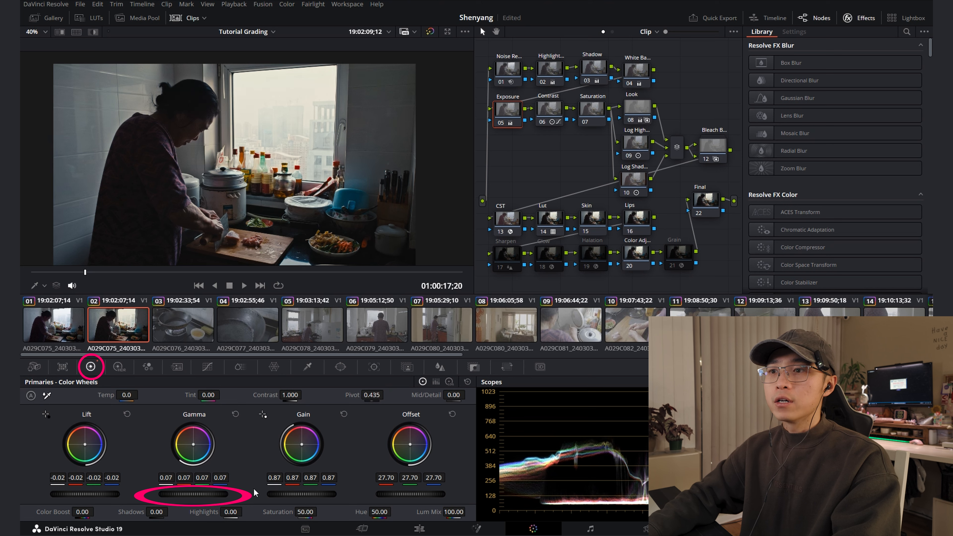
drag(294, 495, 291, 495)
key(p)
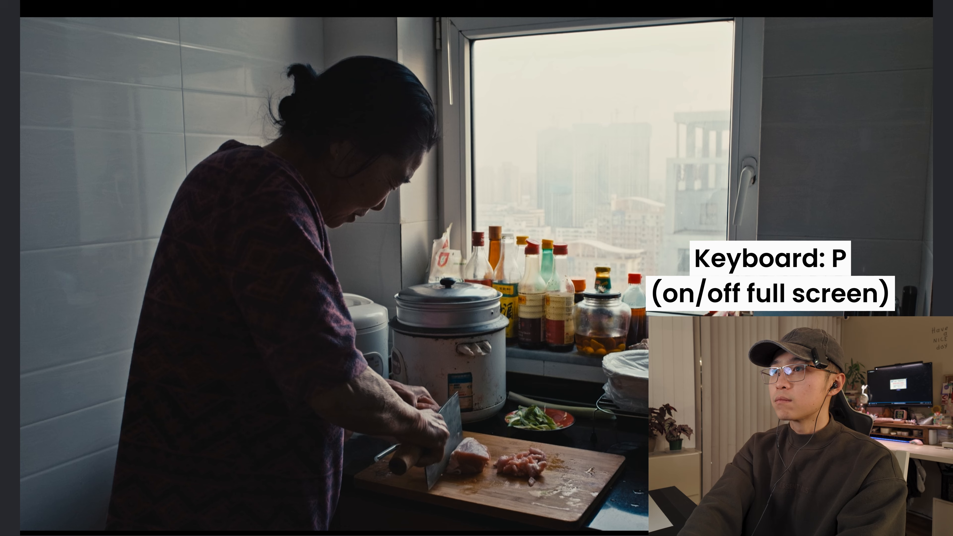
key(p)
Nudge the Log Highlight and Log Shadow nodes into line beneath the Look node
click(636, 112)
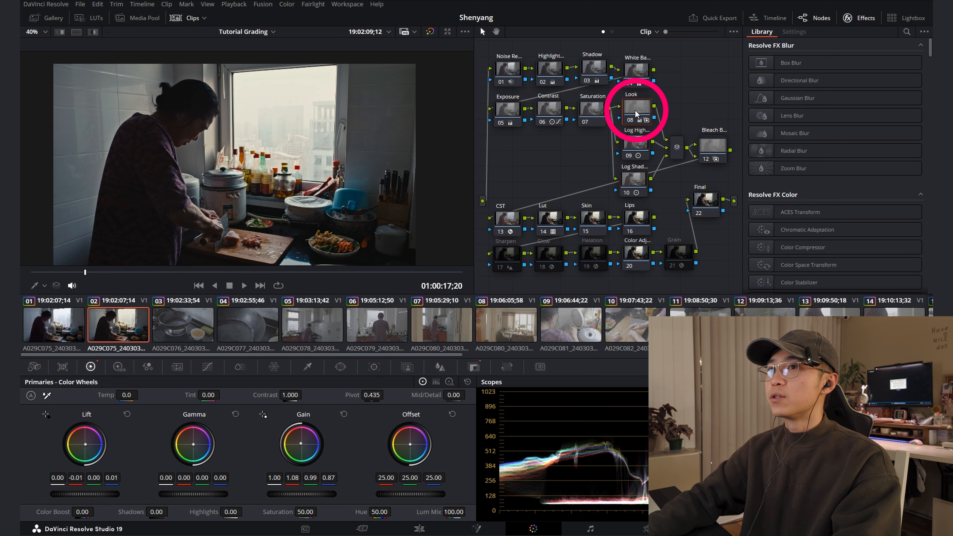
drag(632, 182, 643, 154)
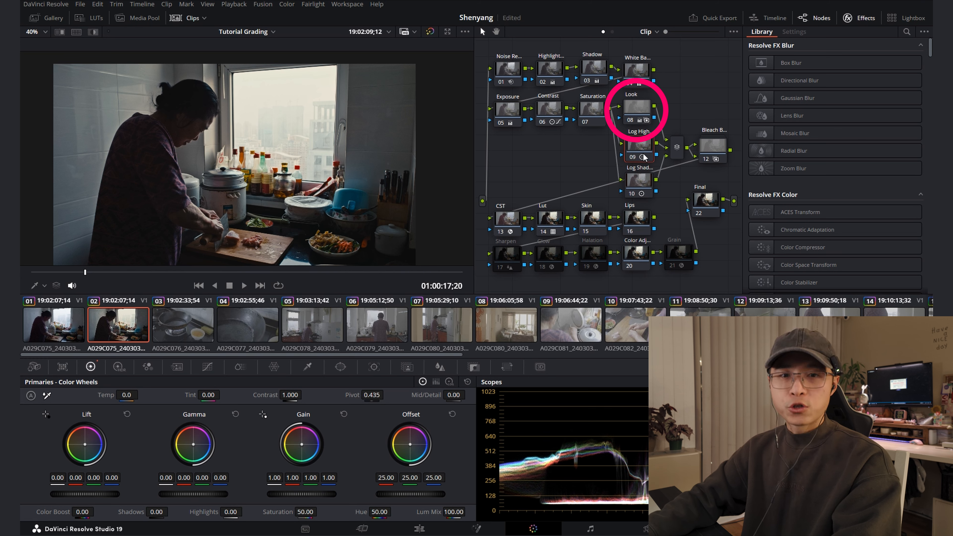
drag(646, 188, 644, 188)
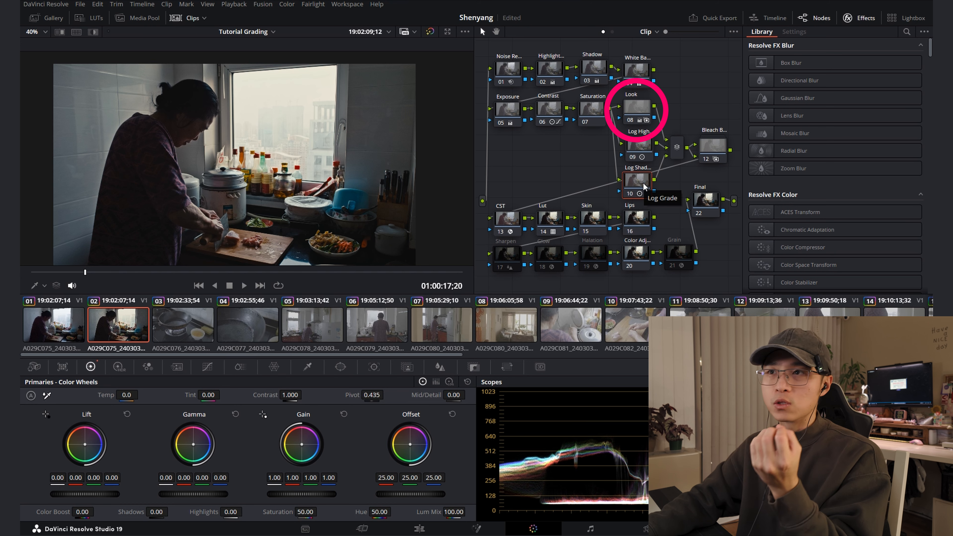
drag(639, 184, 642, 184)
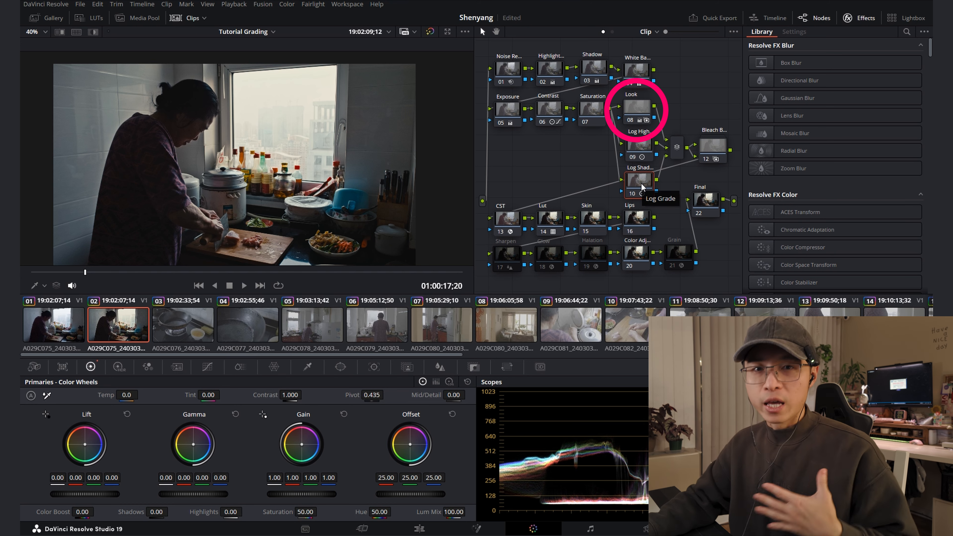
Review the Bleach Bypass node, the CST node's color space transform settings, and the LUT used on the Lut node
click(708, 156)
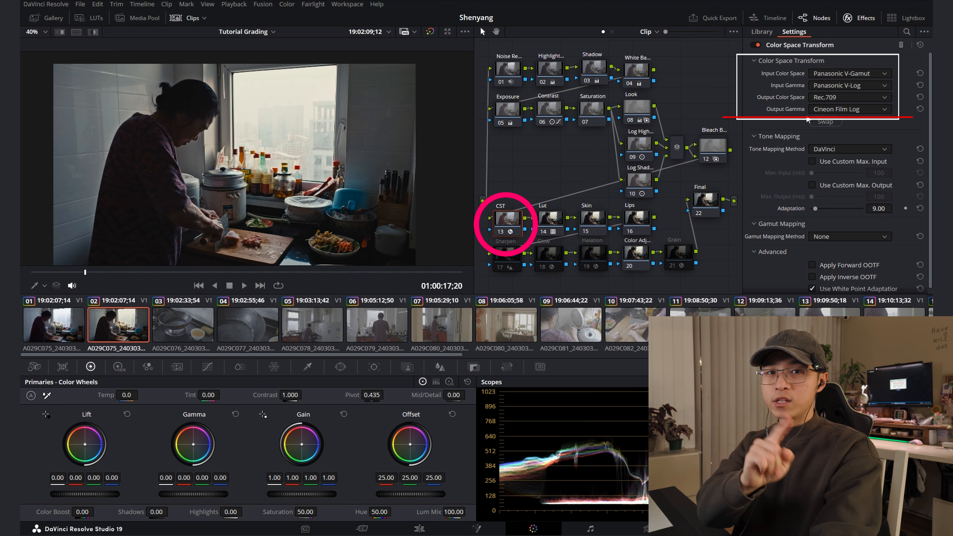
click(555, 222)
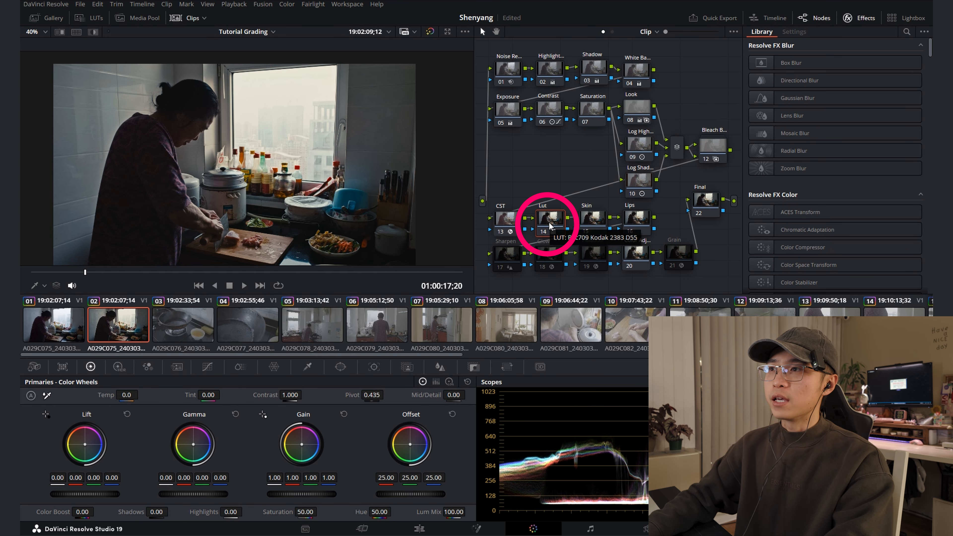
click(513, 227)
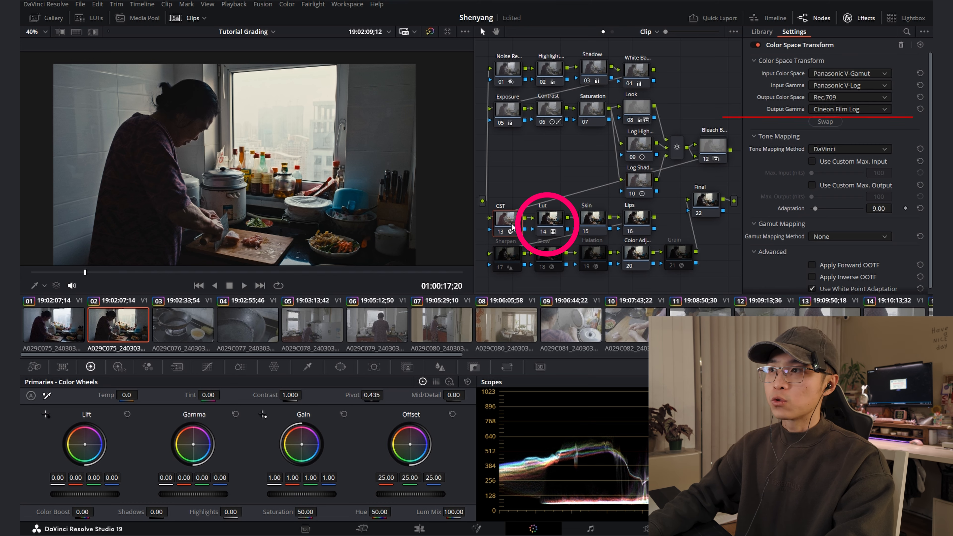
click(562, 223)
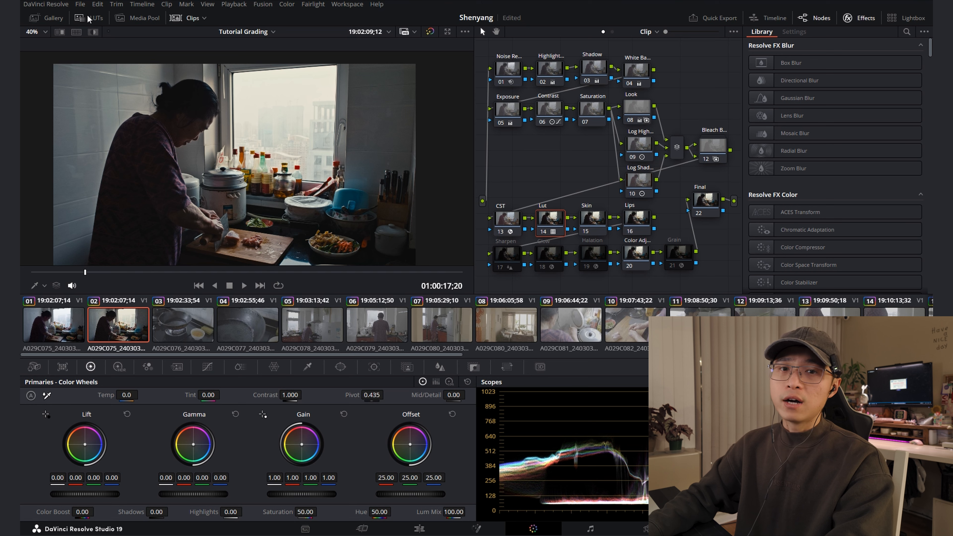
click(90, 18)
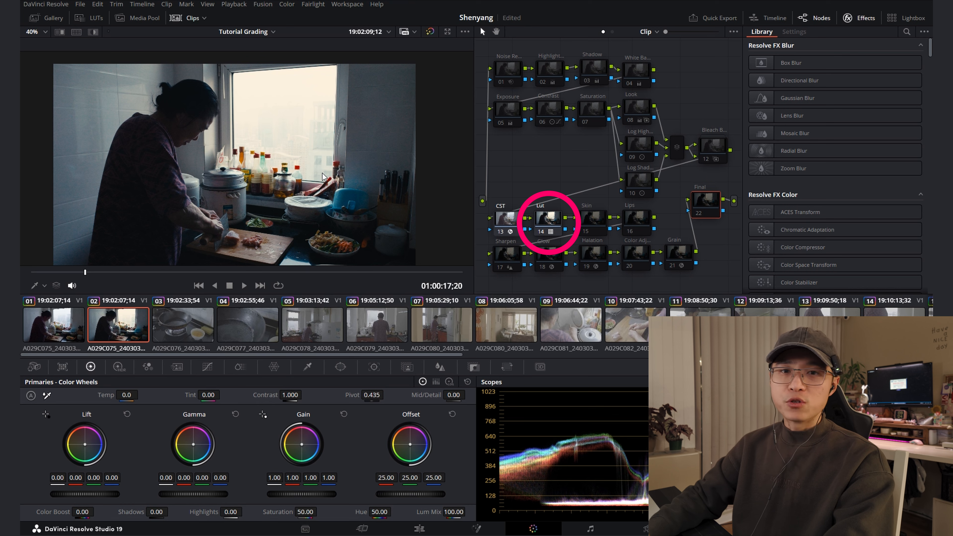
click(562, 232)
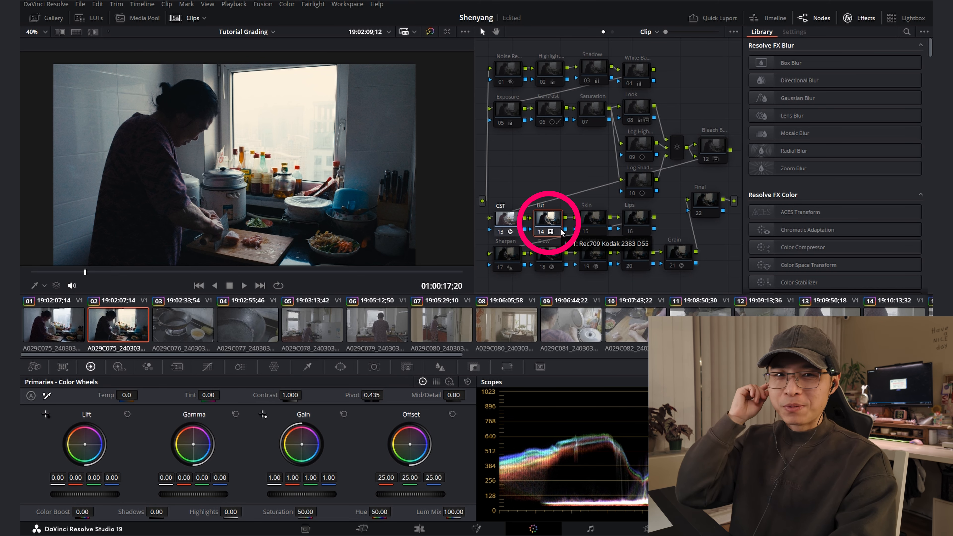
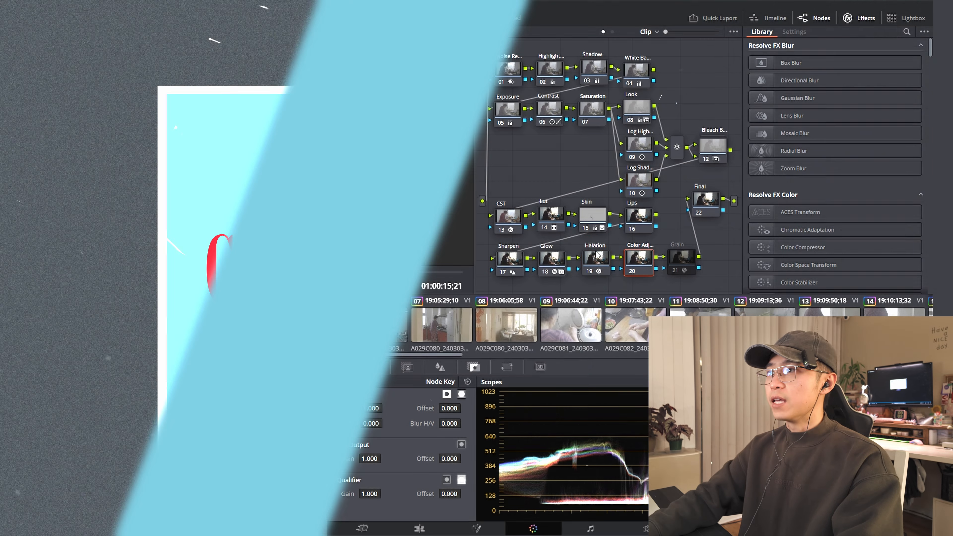
On the Color Adj node's Hue Vs Sat curve, reduce the saturation of the blues and lower the reds to 0.93
click(638, 259)
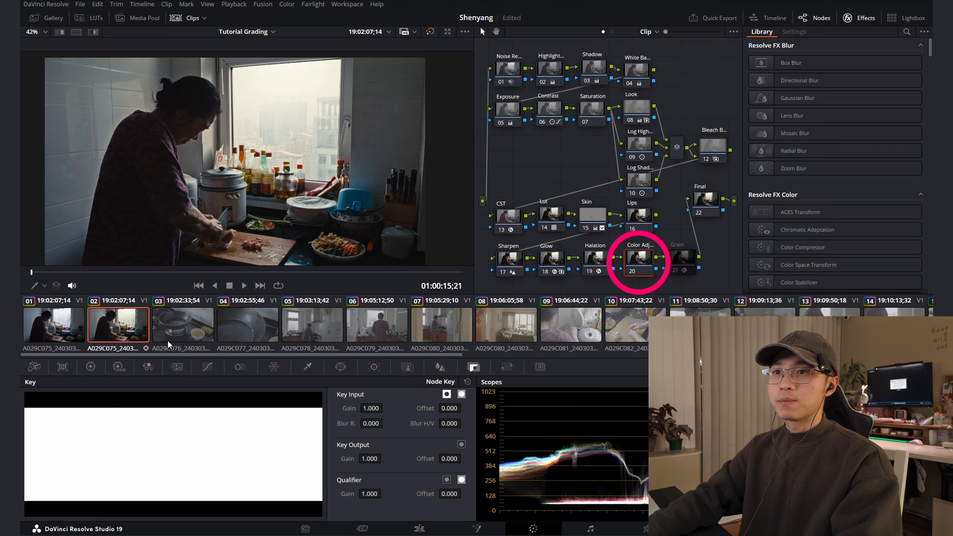
click(213, 371)
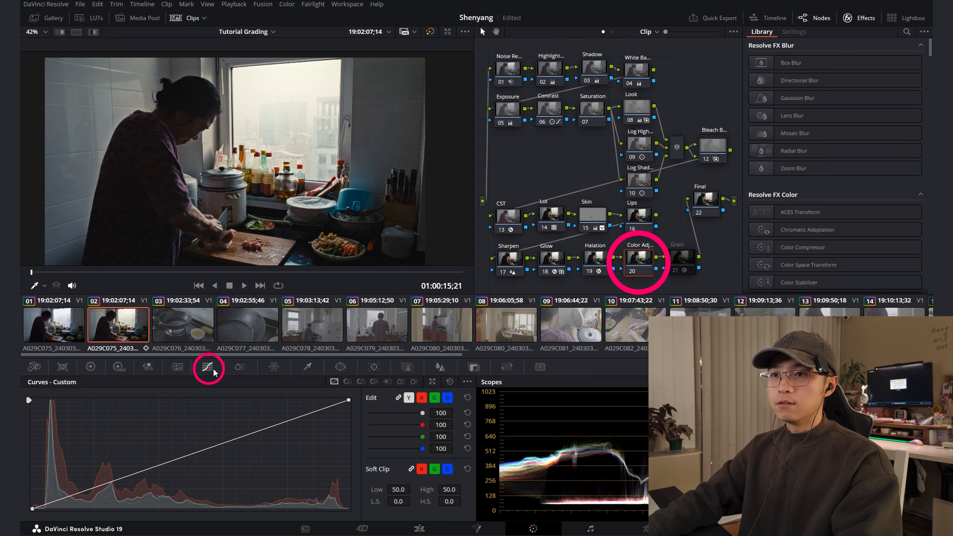
click(348, 382)
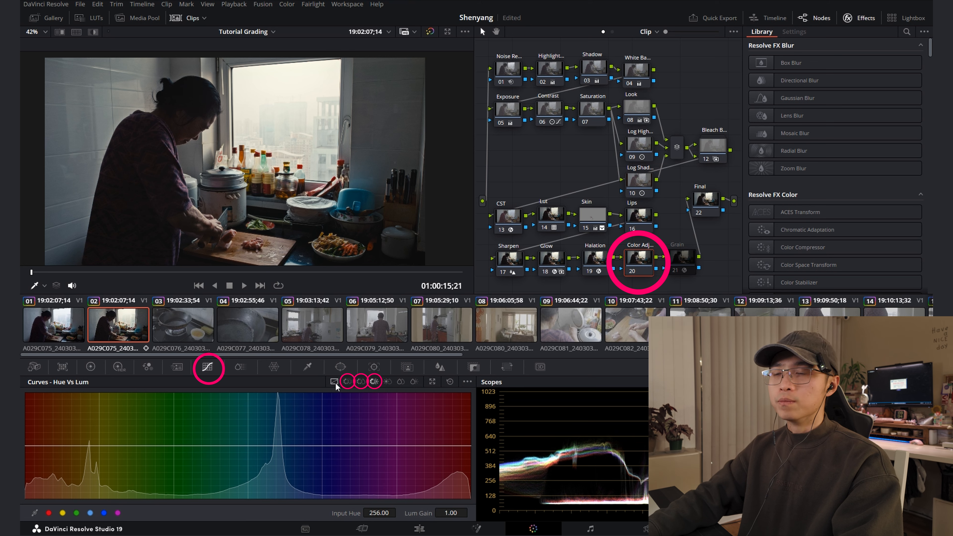
click(361, 381)
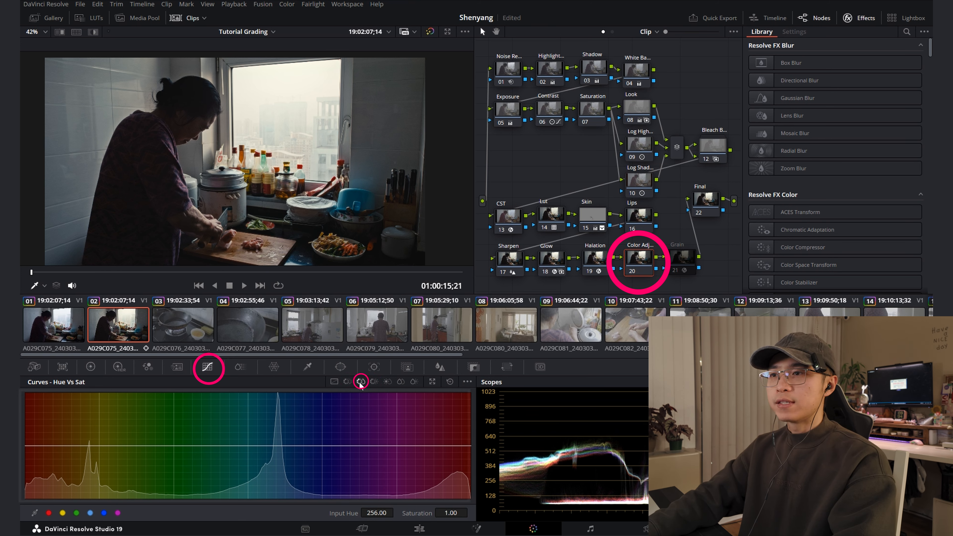
click(218, 446)
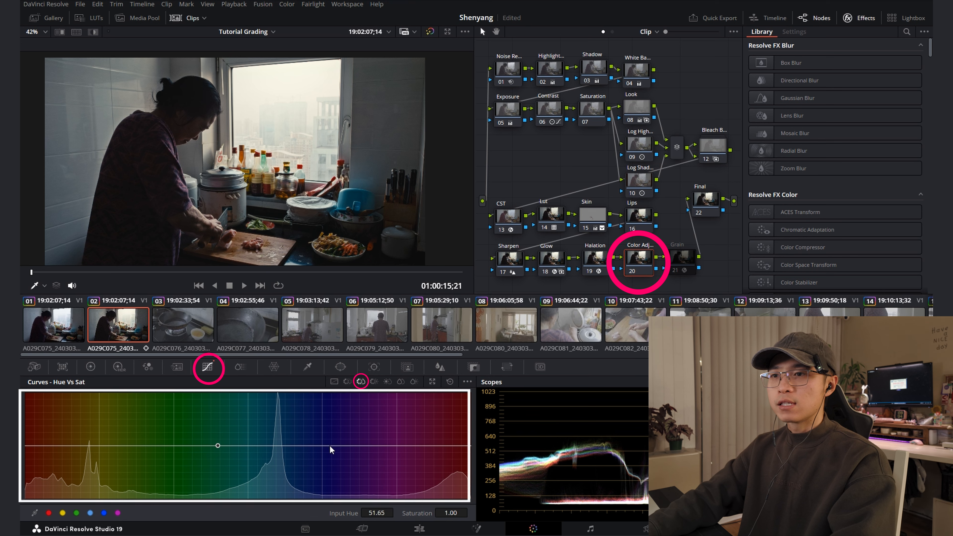
click(333, 445)
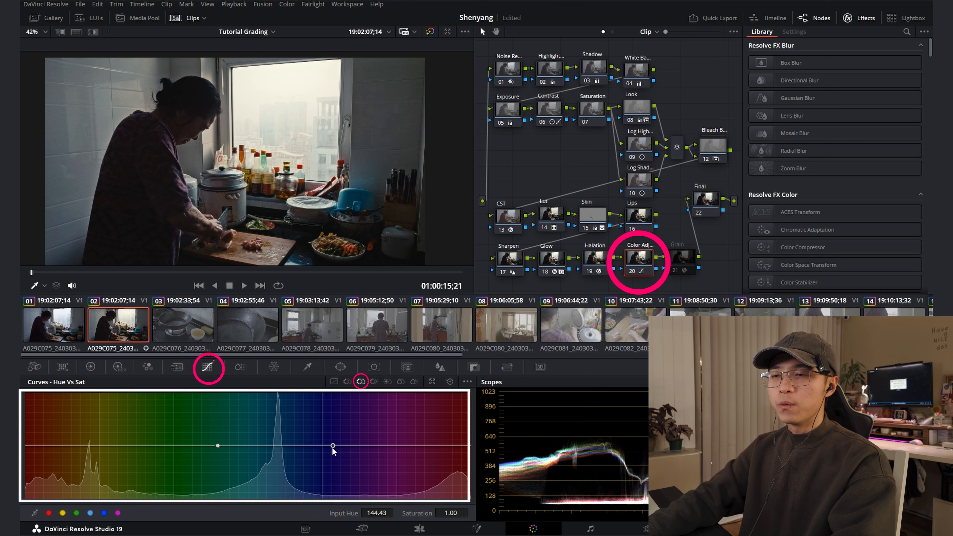
mouse_move(272, 447)
mouse_down()
mouse_move(274, 467)
mouse_move(274, 459)
mouse_up()
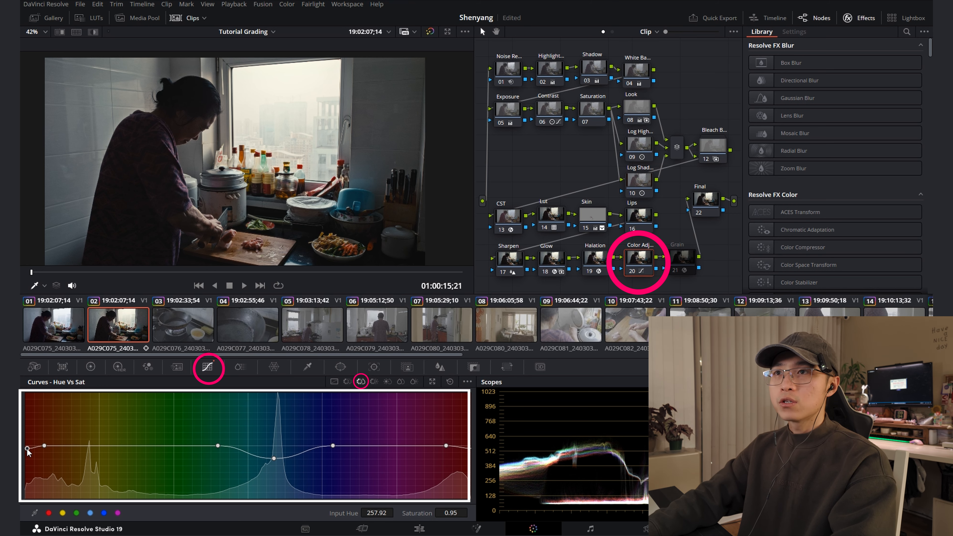
scroll(287, 194, up, 4)
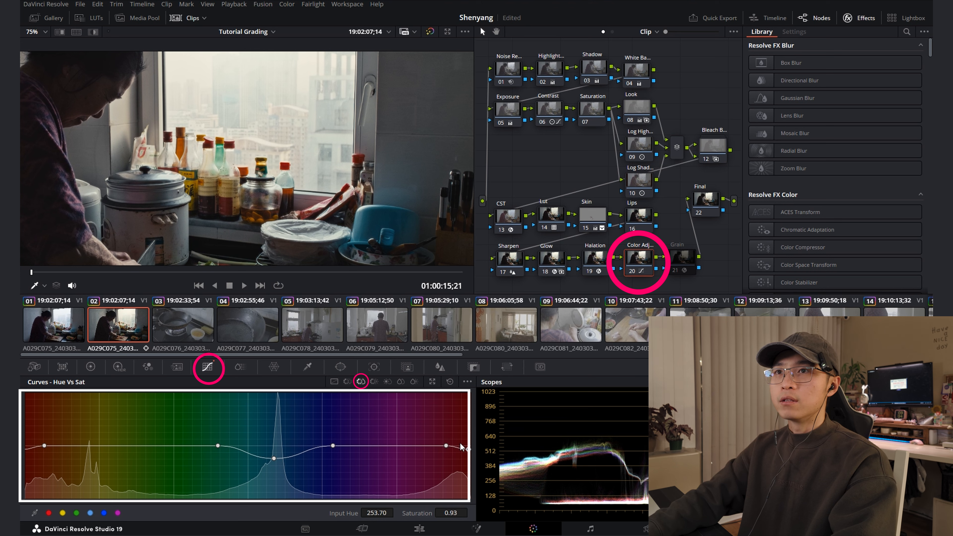
key(space)
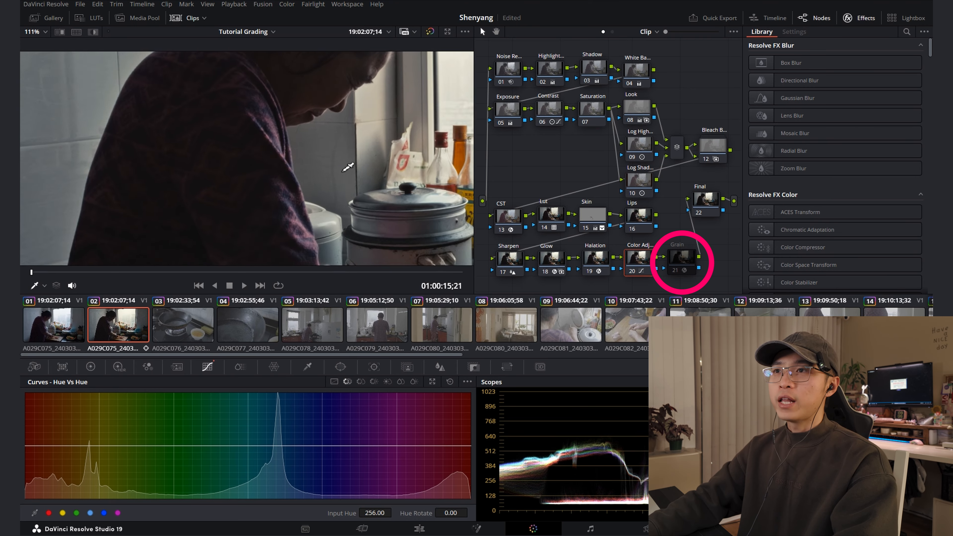
Enable the Grain node with its custom Film Grain effect, keeping the woman and the wall close up in view
scroll(349, 168, up, 4)
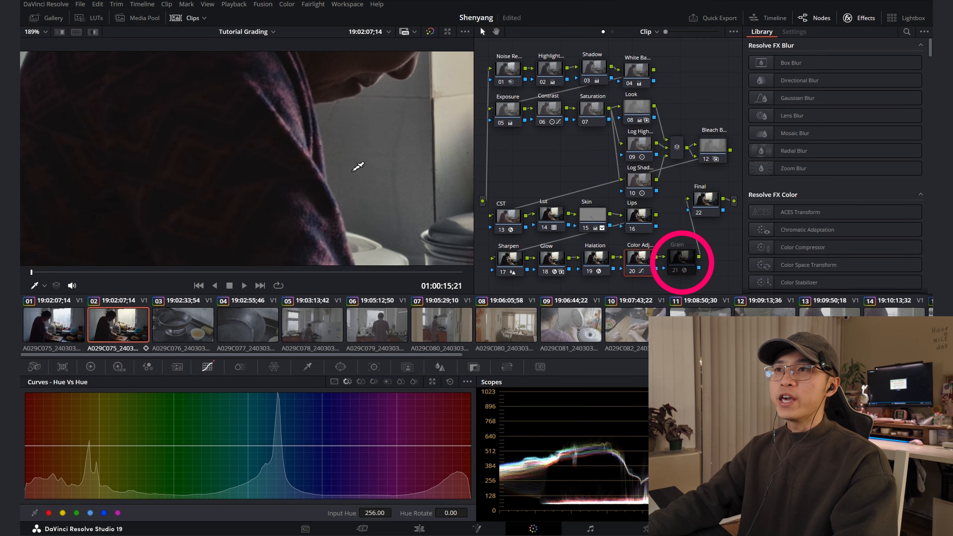
drag(350, 170, 241, 213)
scroll(314, 175, down, 7)
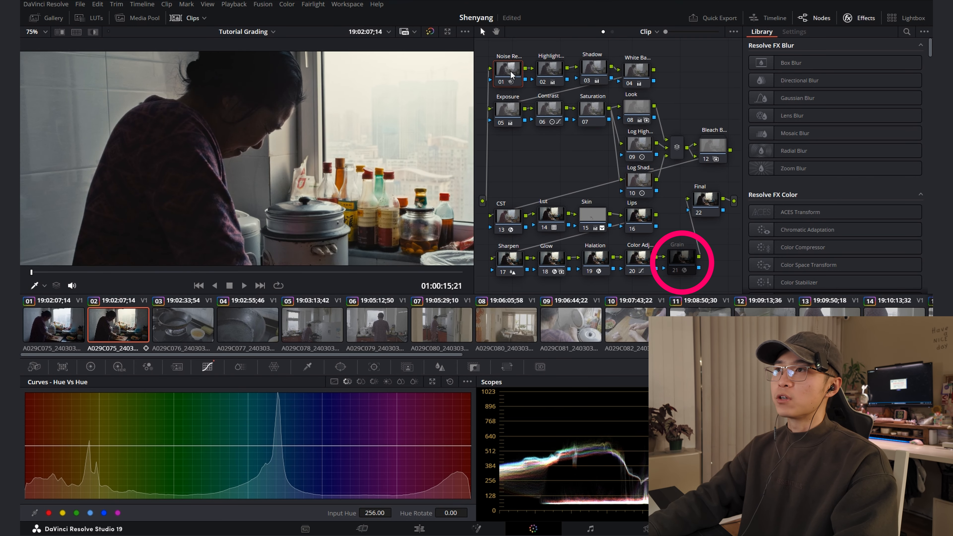
click(679, 260)
scroll(355, 189, down, 3)
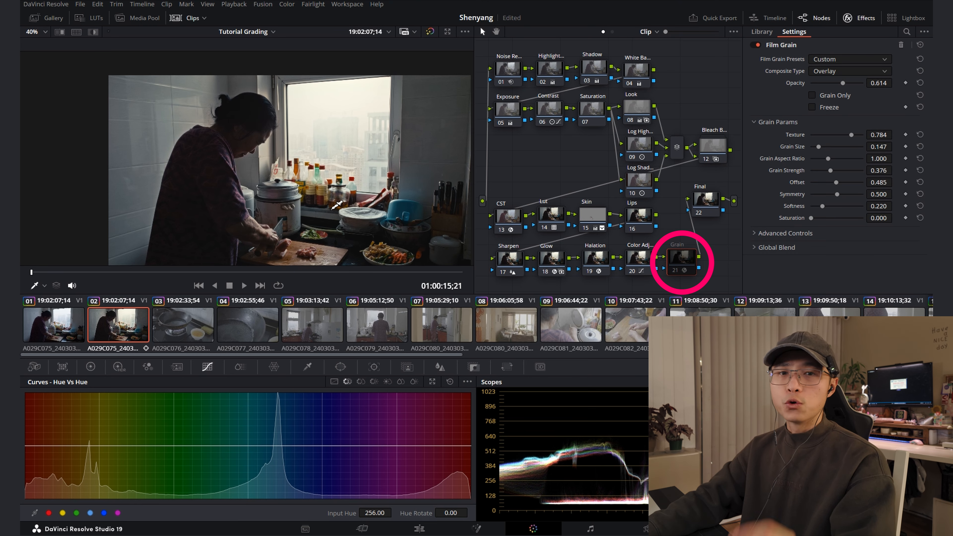
drag(356, 190, 327, 179)
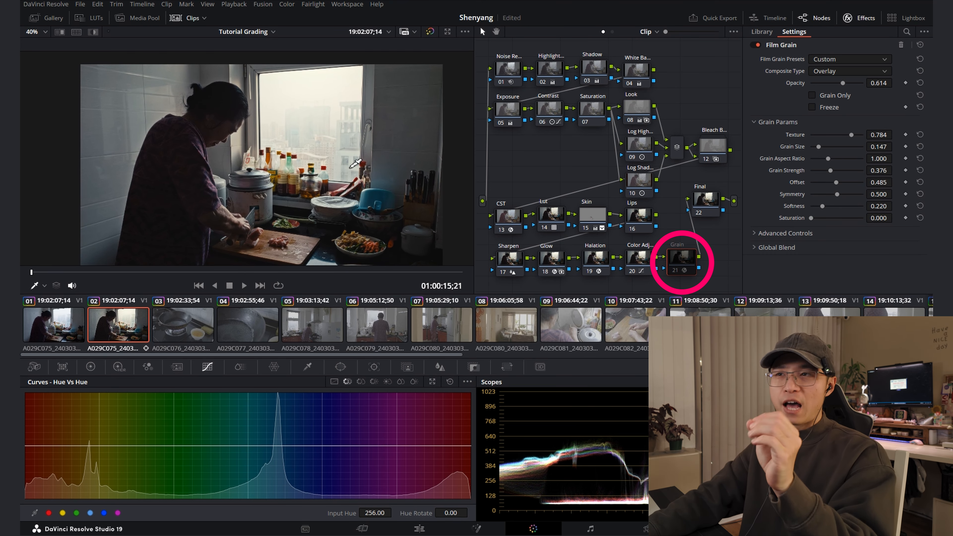
scroll(299, 175, up, 5)
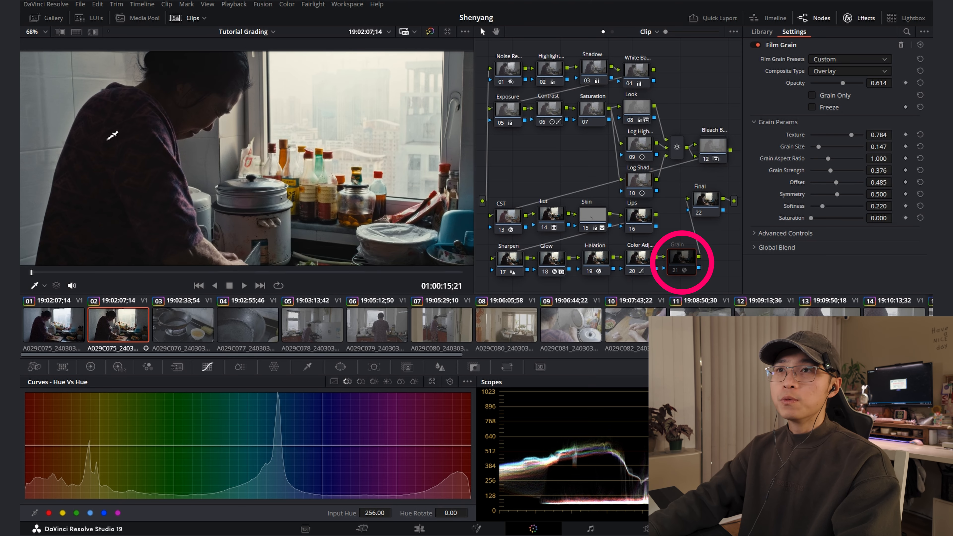
scroll(287, 192, up, 1)
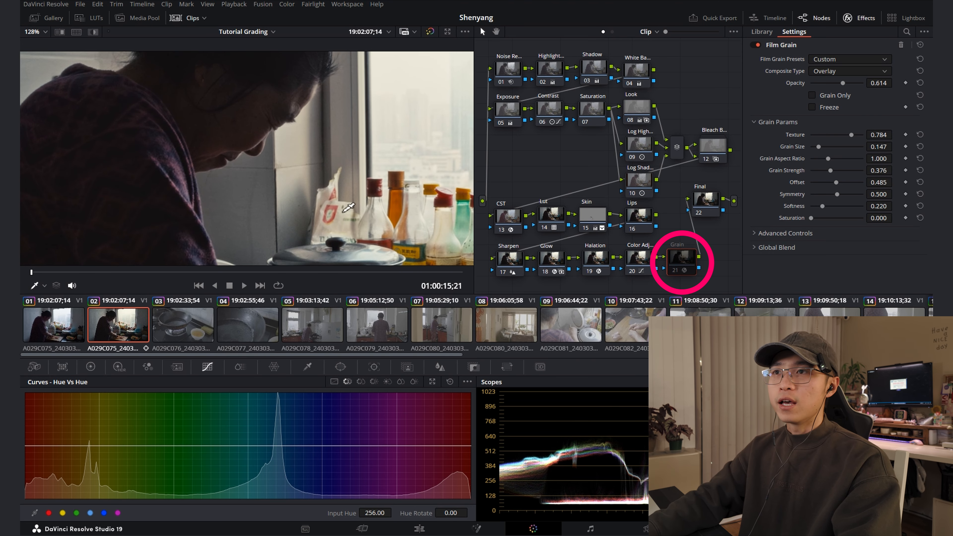
click(682, 266)
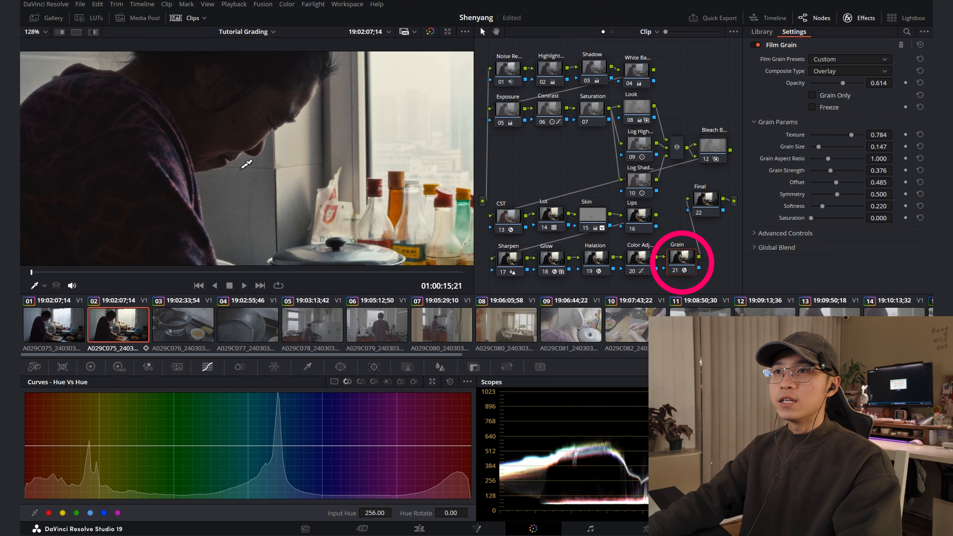
Check the film grain close up during playback and set its Grain Size to 0.248
scroll(278, 228, up, 3)
drag(273, 234, 210, 192)
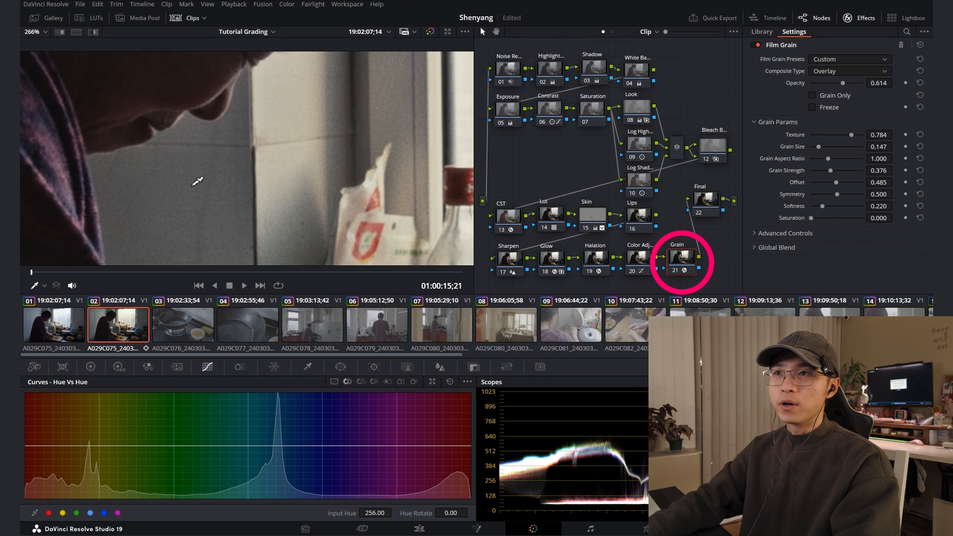
key(space)
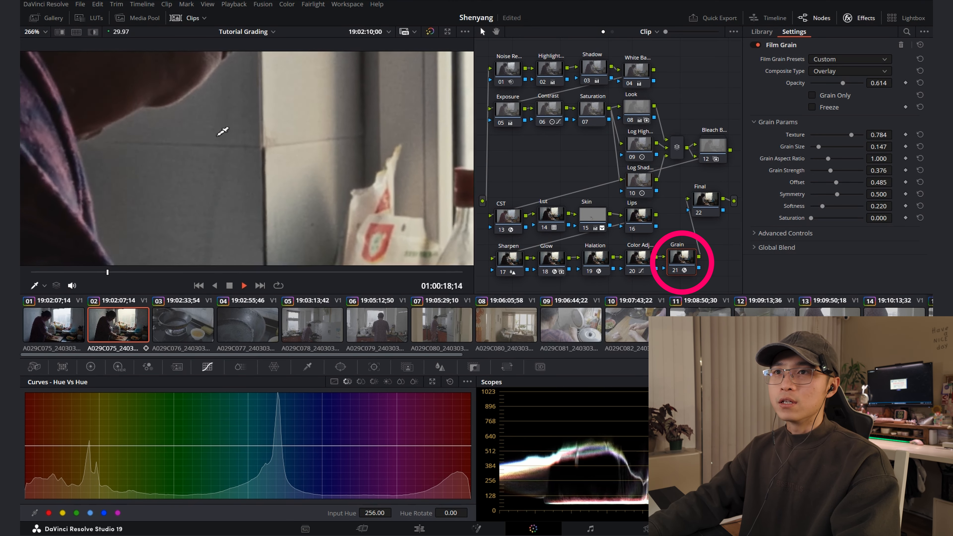
key(space)
scroll(277, 192, down, 4)
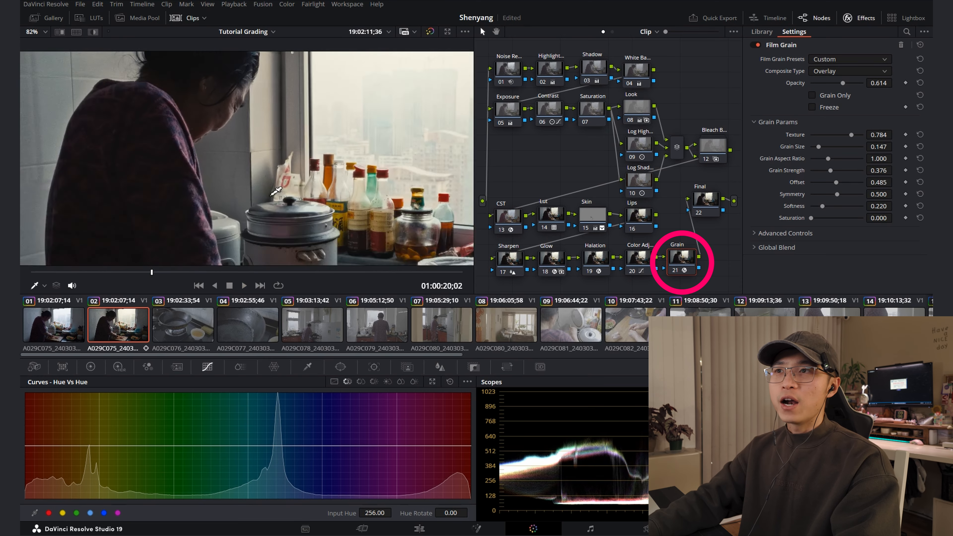
scroll(276, 191, down, 5)
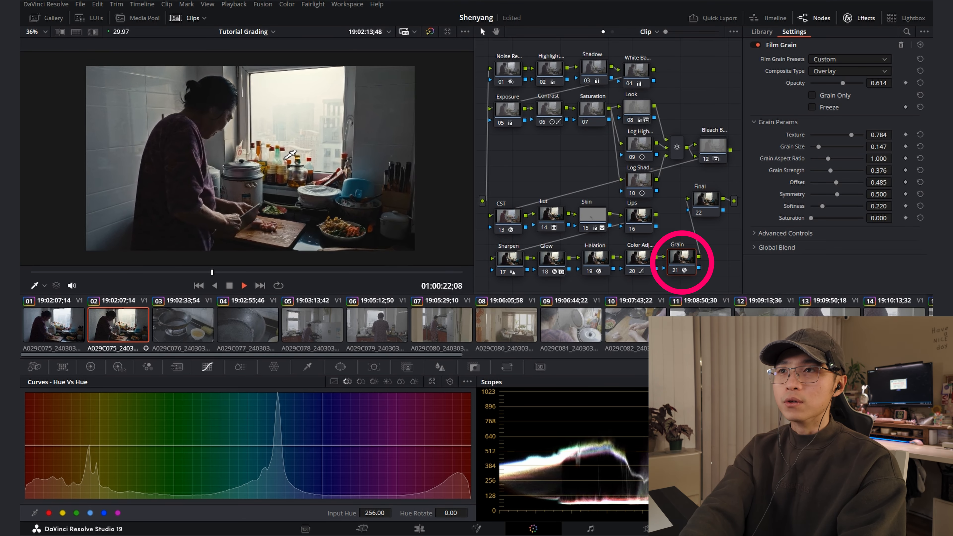
scroll(291, 155, up, 1)
key(space)
drag(819, 148, 824, 150)
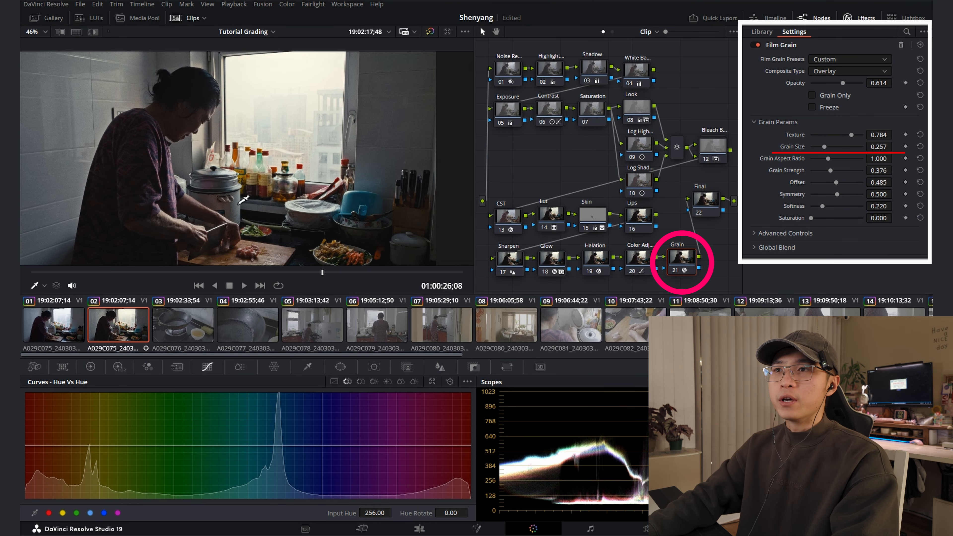
scroll(274, 194, down, 4)
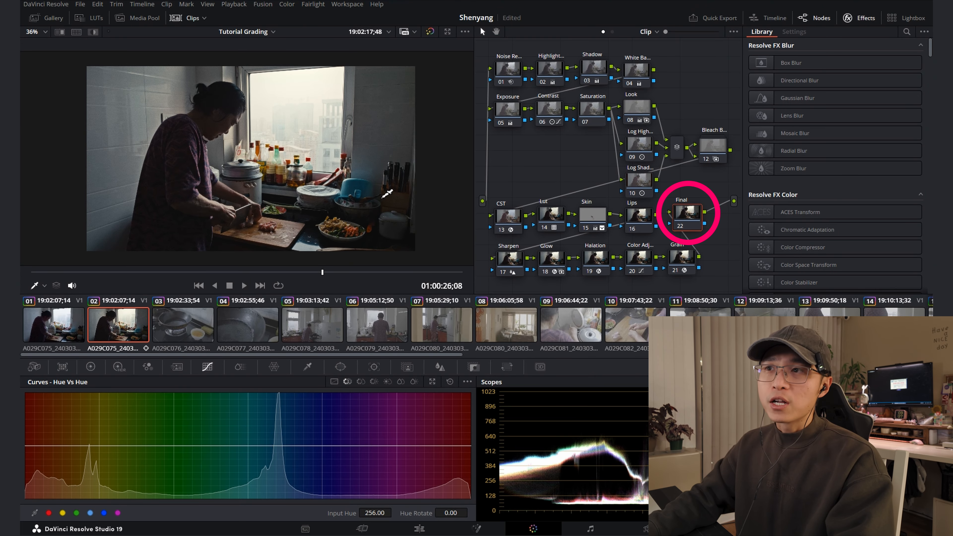
Add an outside node to the Final node and bring both nodes into view
drag(691, 221, 687, 220)
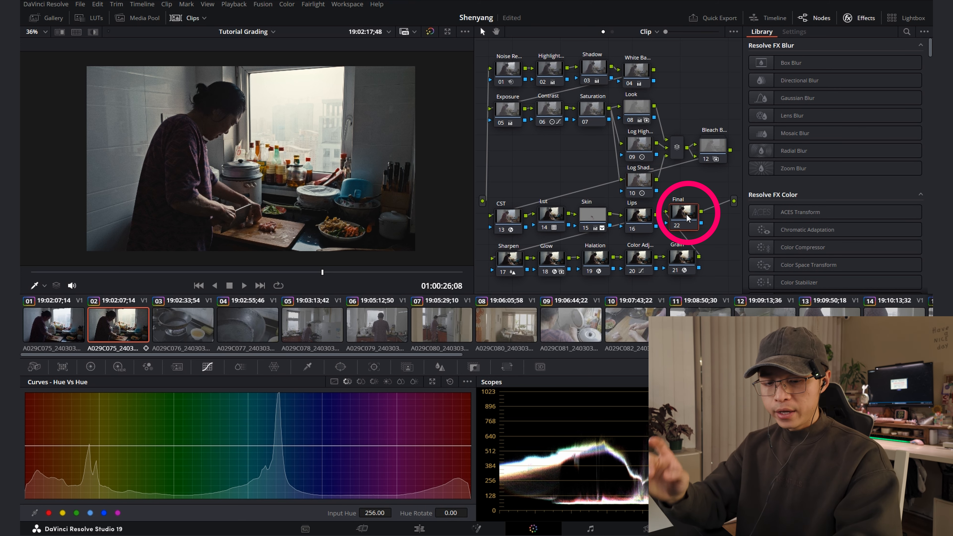
key(alt+o)
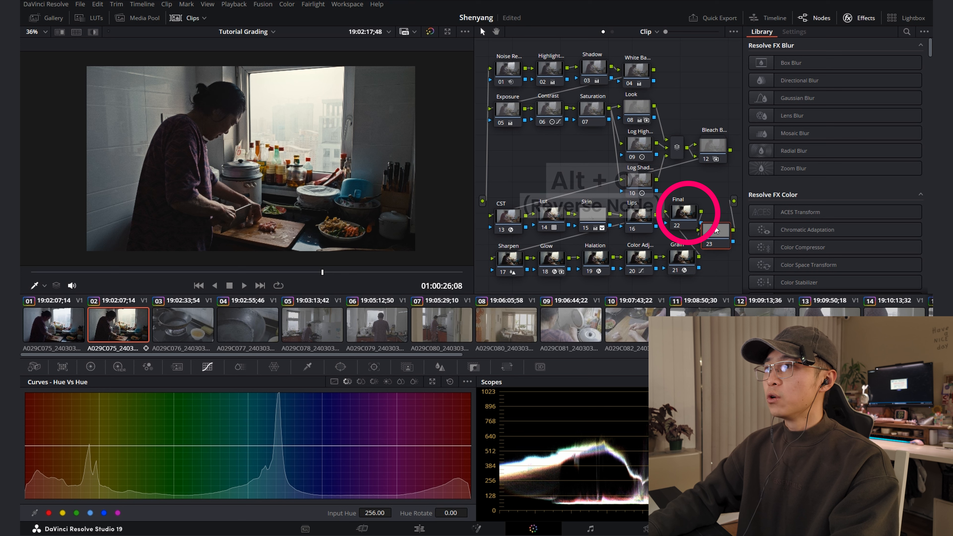
drag(620, 213, 628, 212)
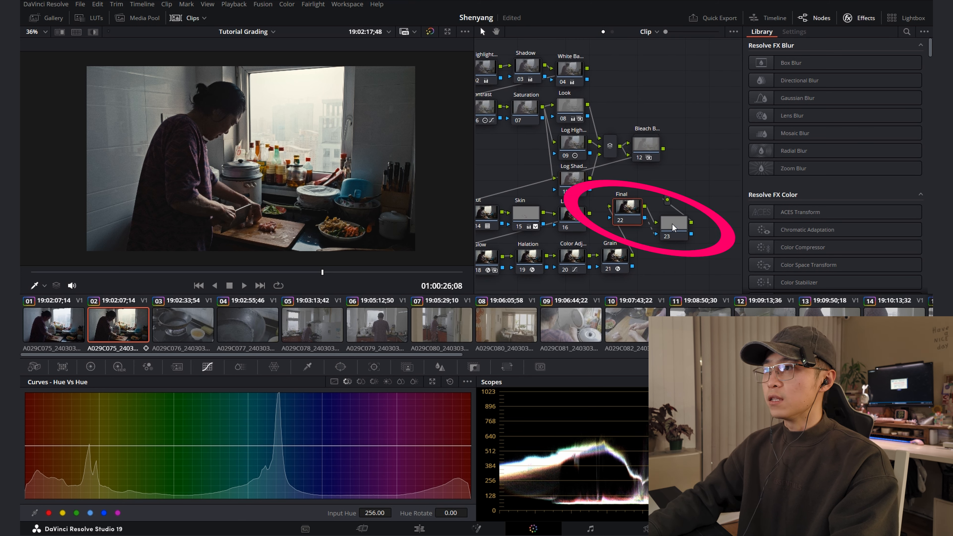
Mask the woman's hands and cutting board on the Final node with a tilted oval window, size 51.78, aspect 30.82, rotation -13.27, softness 7.55
click(340, 367)
click(41, 443)
drag(250, 158, 246, 175)
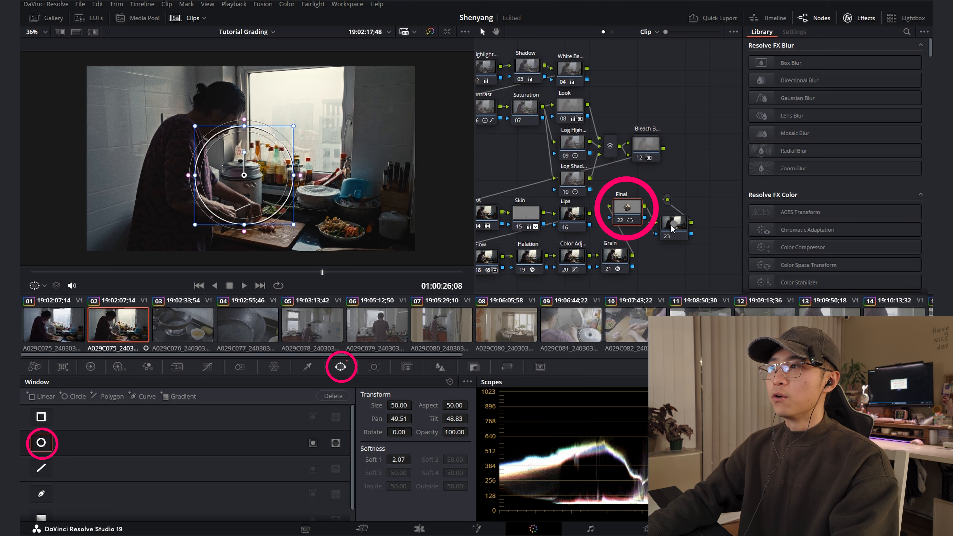
drag(246, 175, 225, 176)
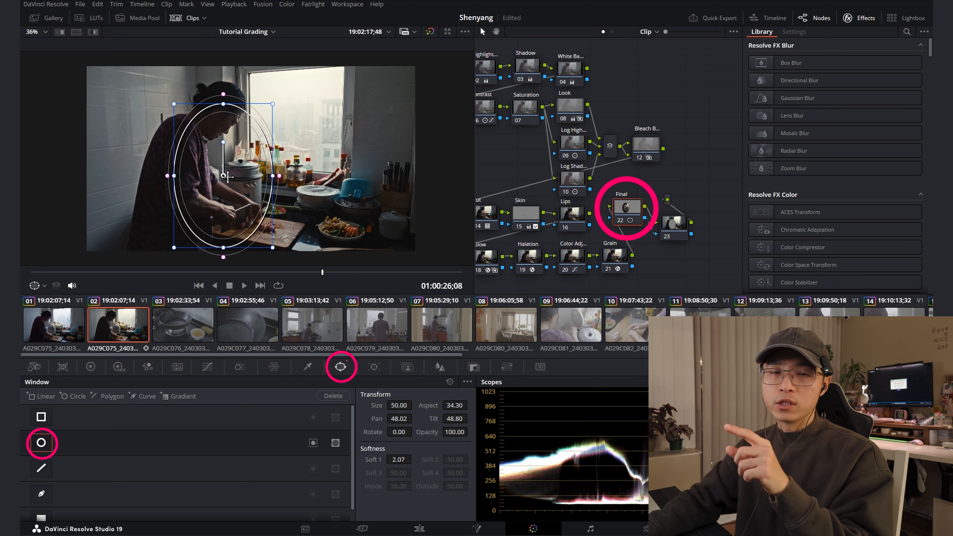
drag(227, 177, 231, 178)
drag(226, 145, 219, 145)
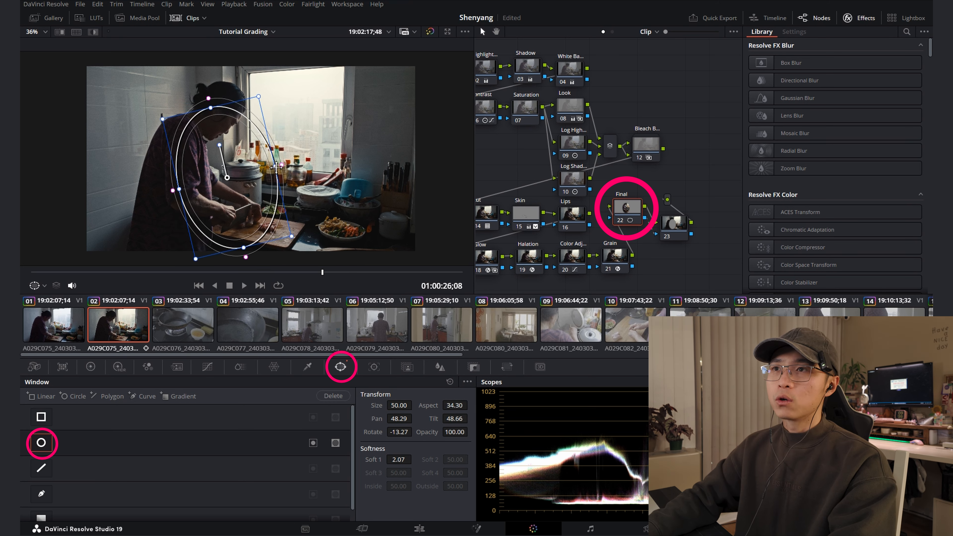
drag(290, 163, 305, 160)
drag(244, 247, 248, 266)
drag(228, 179, 241, 196)
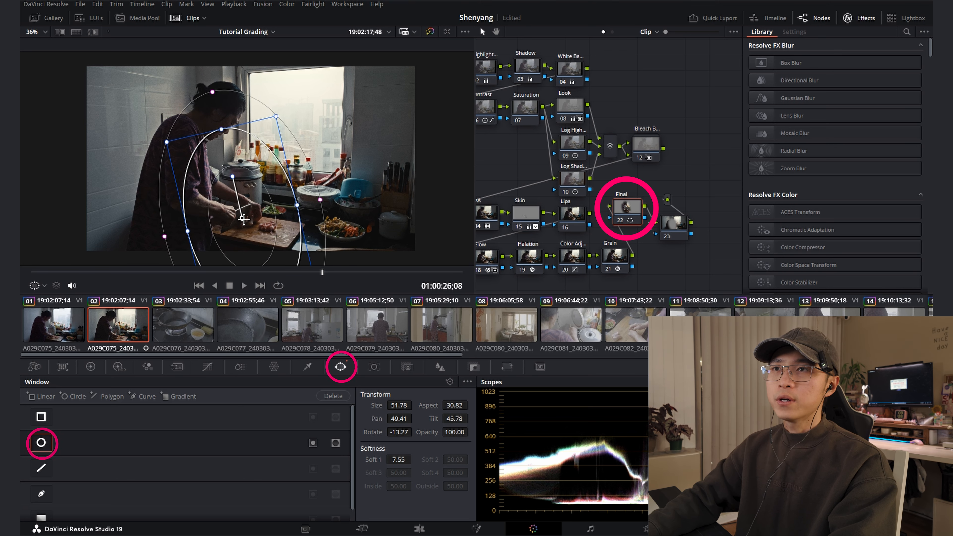
Lower the Gamma to -0.01 on the outside node to darken the area around the window
click(661, 228)
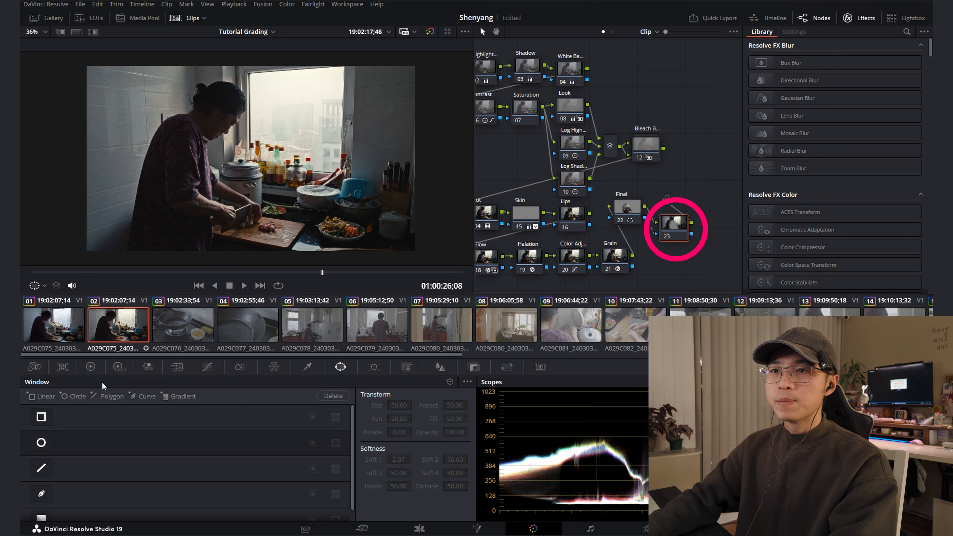
click(91, 367)
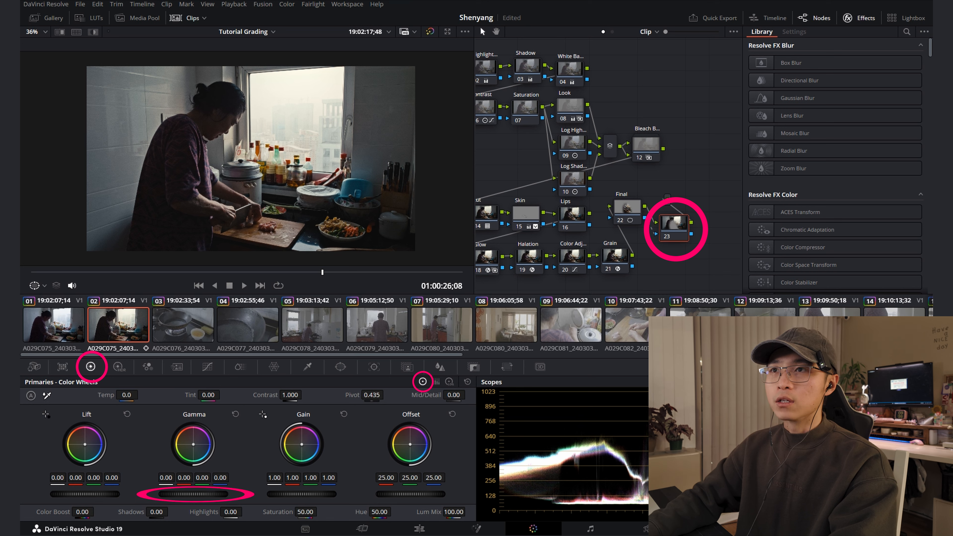
drag(193, 494, 189, 494)
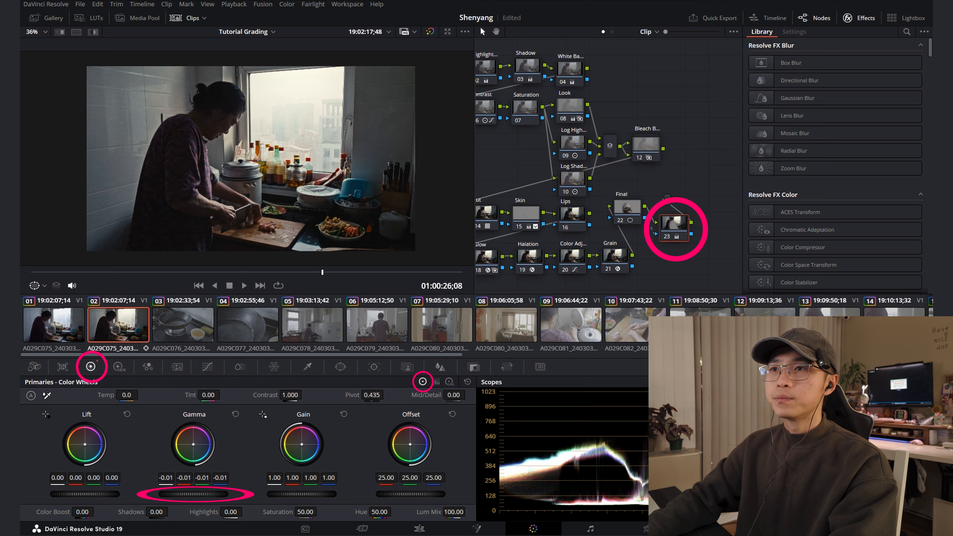
Raise the Final node's Gain to 1.04 inside the window and check the frame in full screen
click(628, 211)
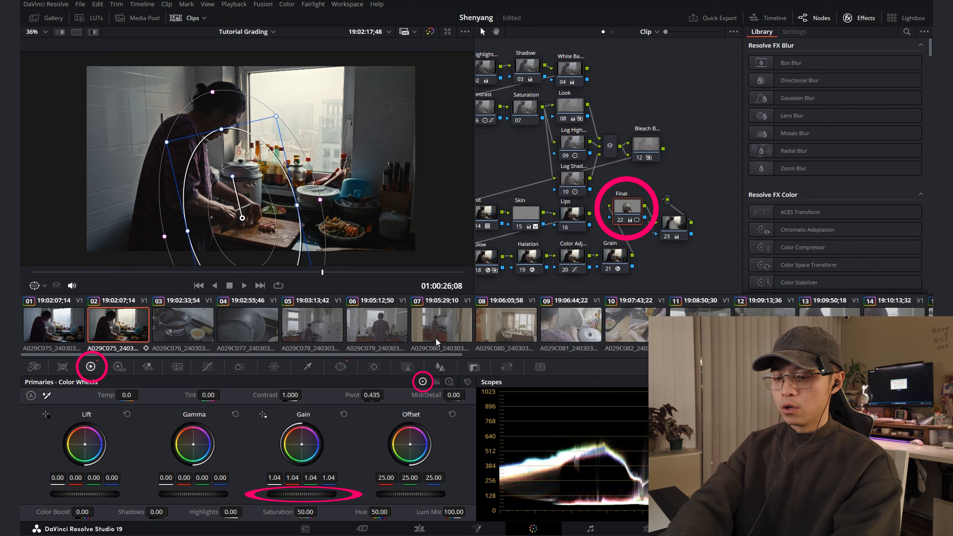
key(p)
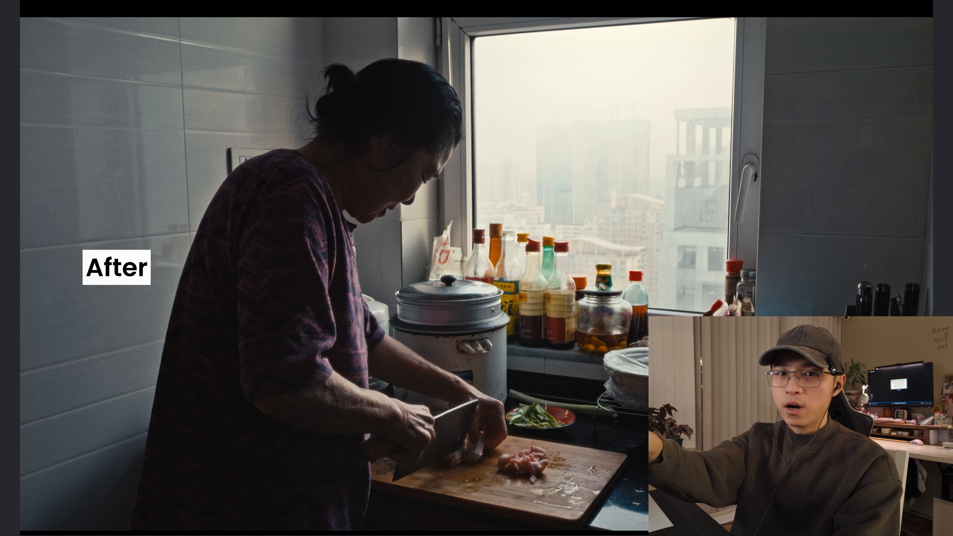
key(p)
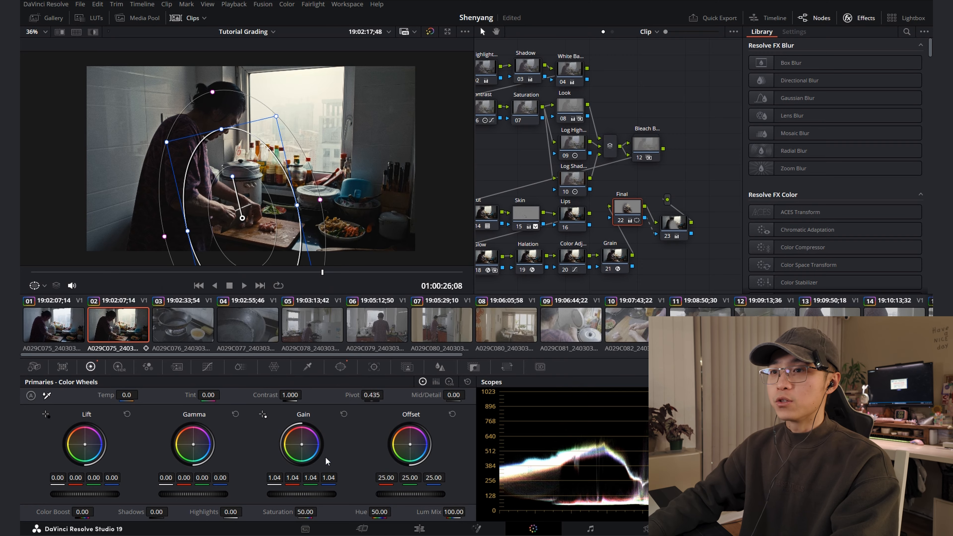
Play back the graded kitchen clip in full screen to review the finished look
key(p)
key(space)
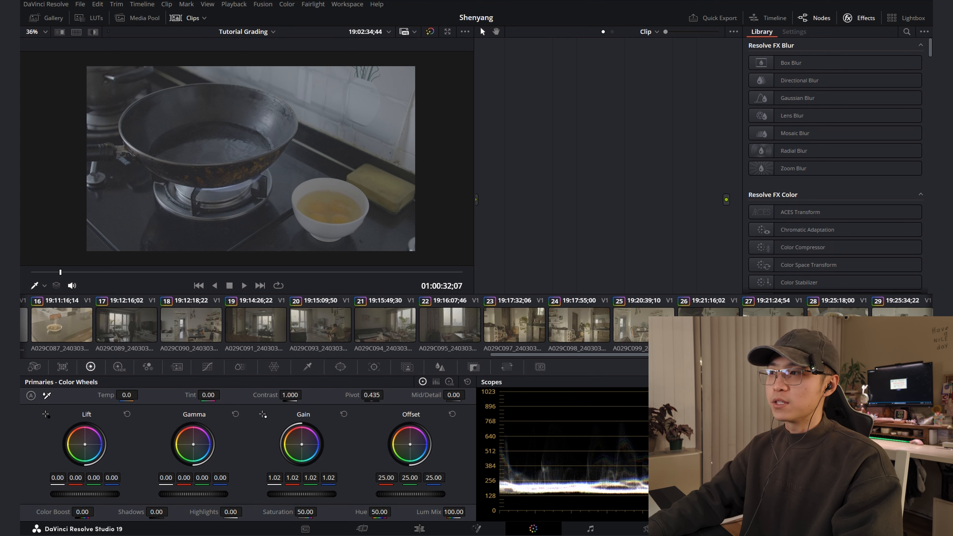
click(126, 329)
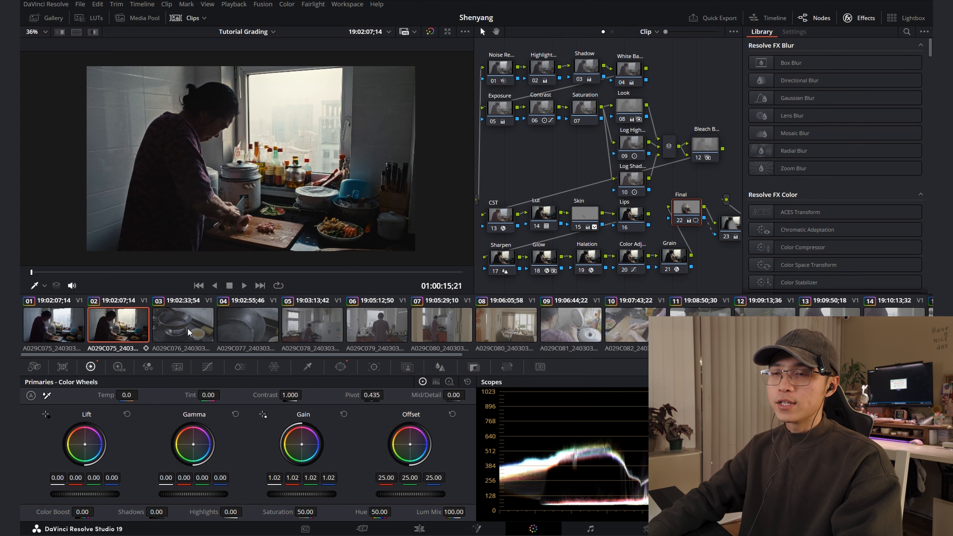
Copy the grade of clip 02 to clips 03 through 29, replacing their existing active grades
click(185, 330)
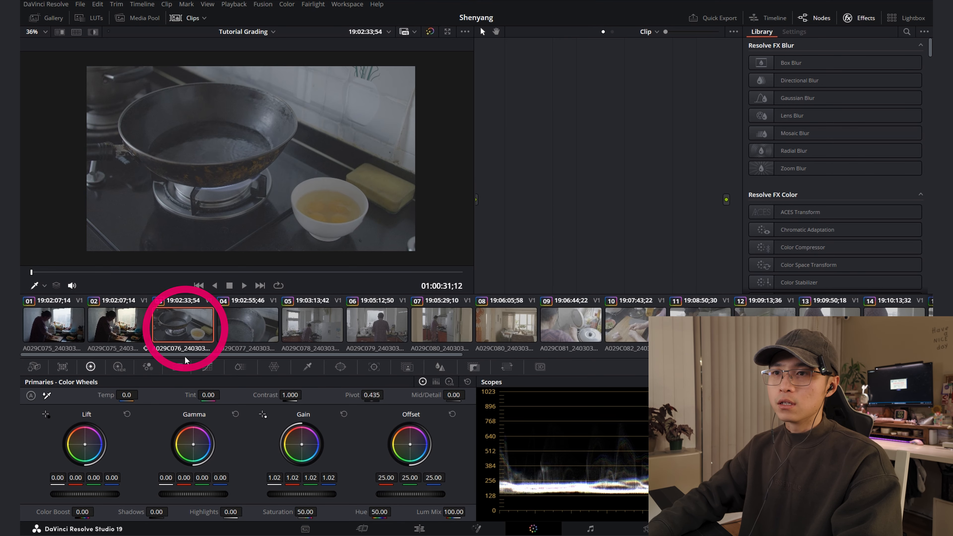
drag(184, 356, 759, 358)
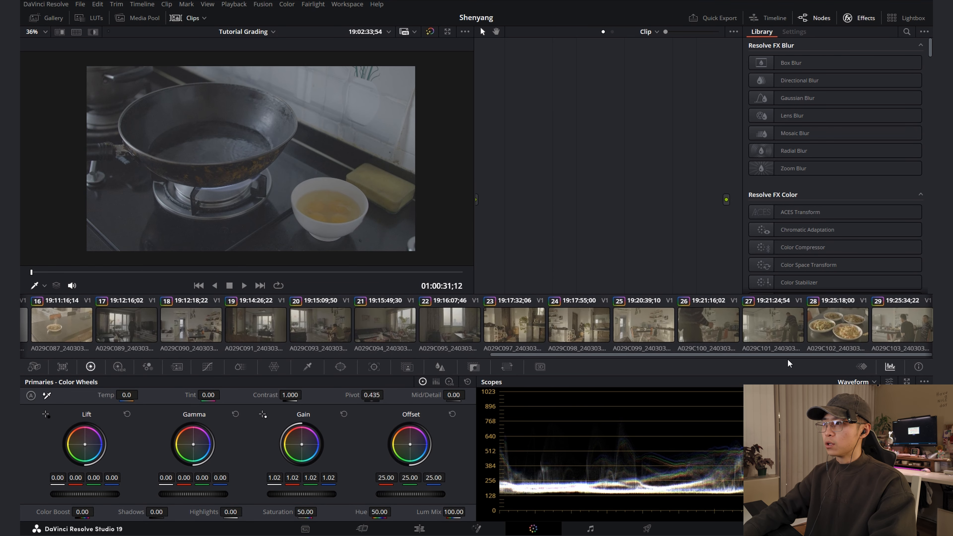
shift+click(902, 343)
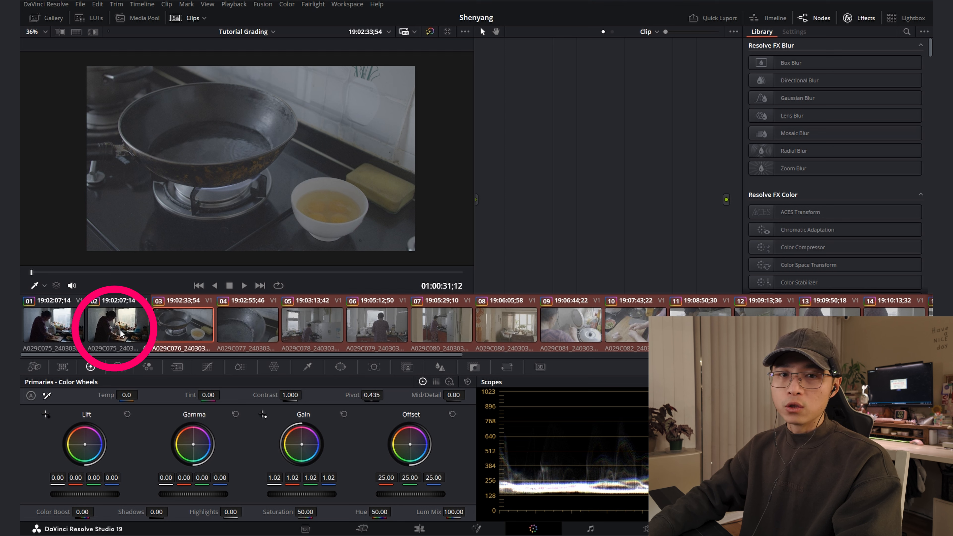
middle_click(120, 334)
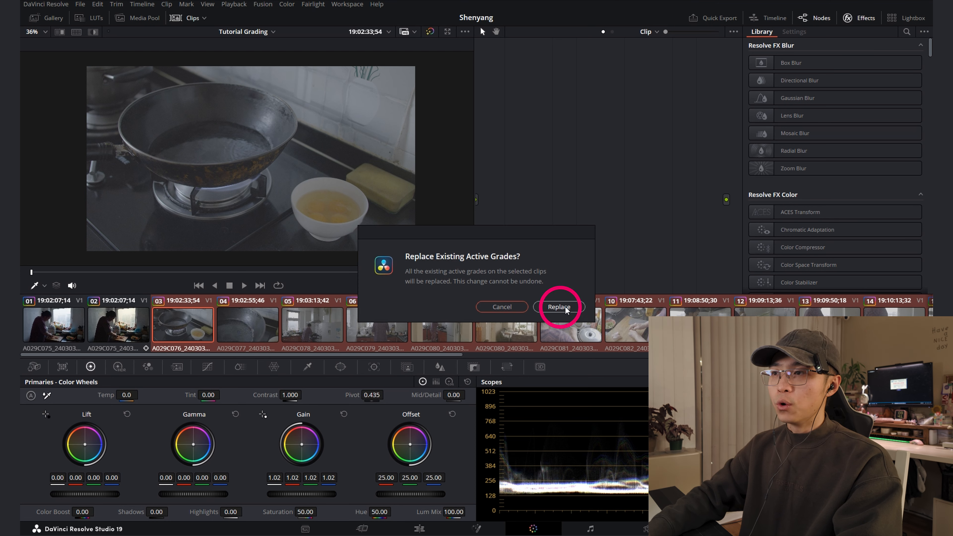
click(559, 307)
Browse the newly graded clips, including clips 05 and 06, to see how the copied grade suits each shot
scroll(477, 325, down, 15)
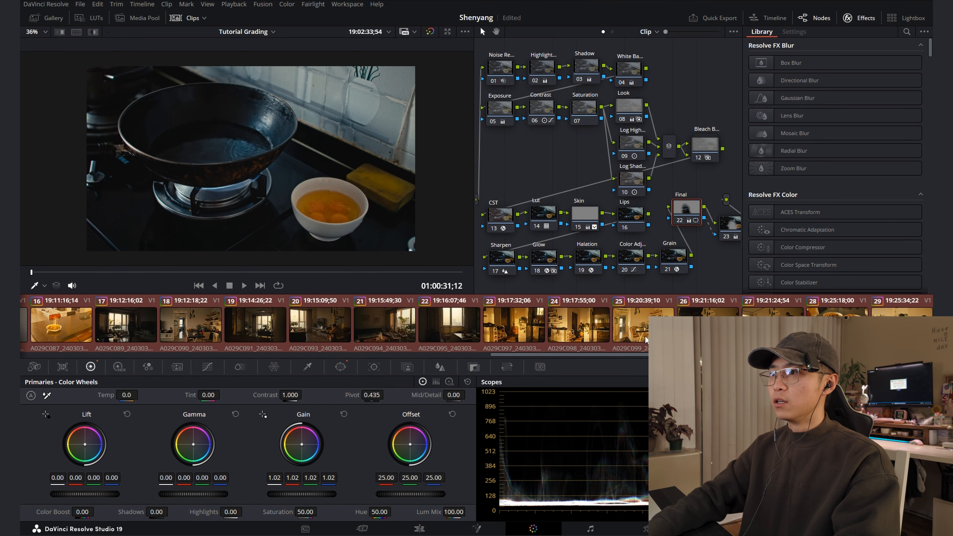
click(644, 325)
scroll(450, 325, up, 15)
click(289, 338)
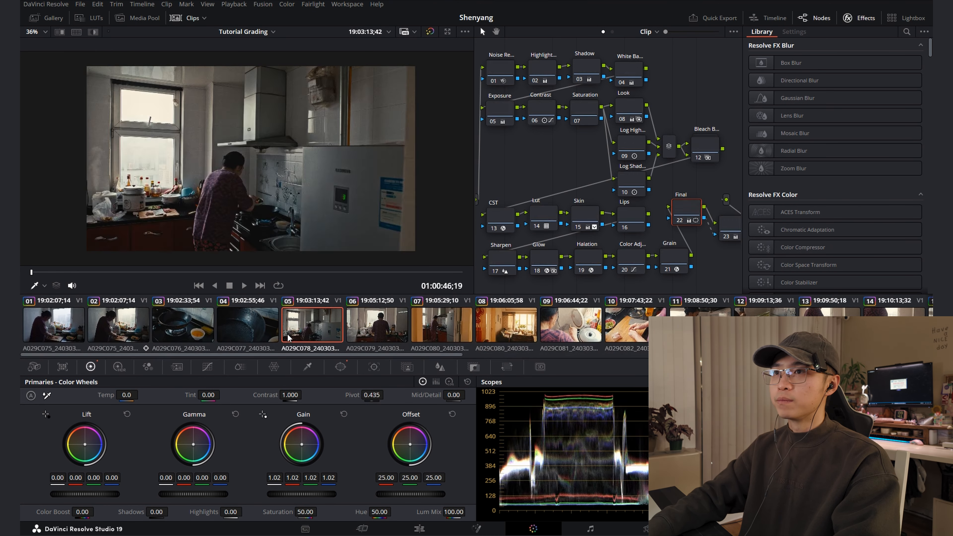
scroll(300, 337, down, 6)
click(377, 332)
click(769, 333)
scroll(695, 335, down, 6)
scroll(617, 340, up, 12)
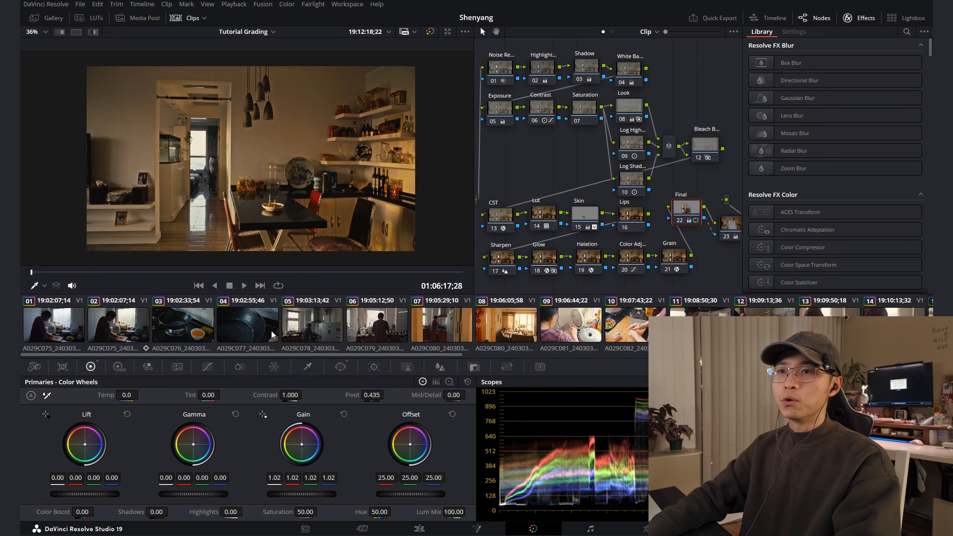
On clip 03, set the White Balance node's Temp to 220 and Tint to 6
click(189, 333)
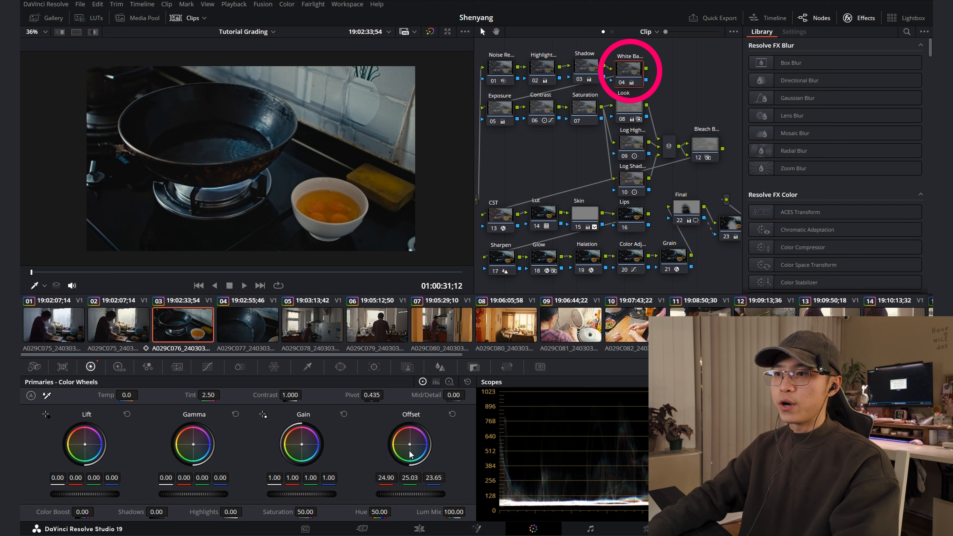
drag(130, 400, 142, 395)
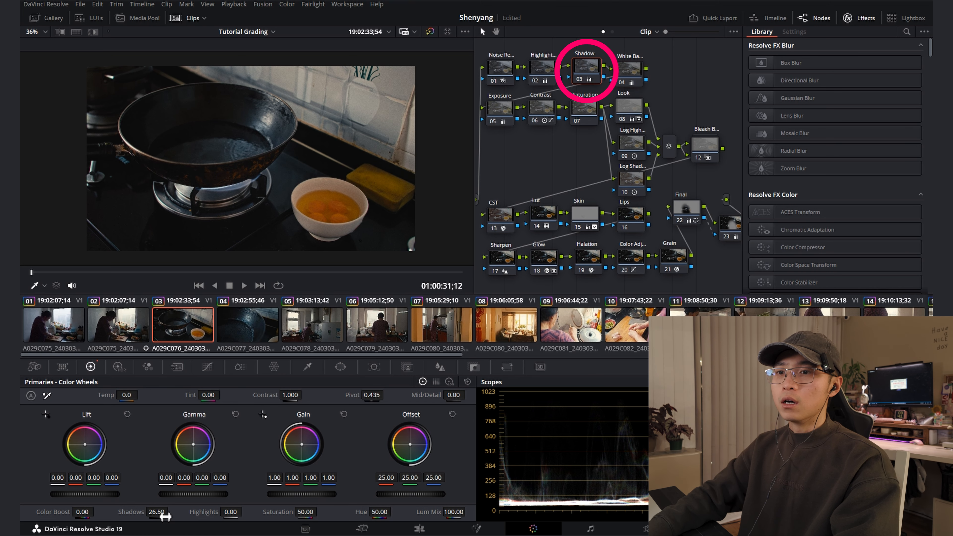
On clip 03, set the Shadow node's Shadows to 14 and the Exposure node's Gamma to 0.08 and Gain to 0.85
drag(165, 517, 150, 517)
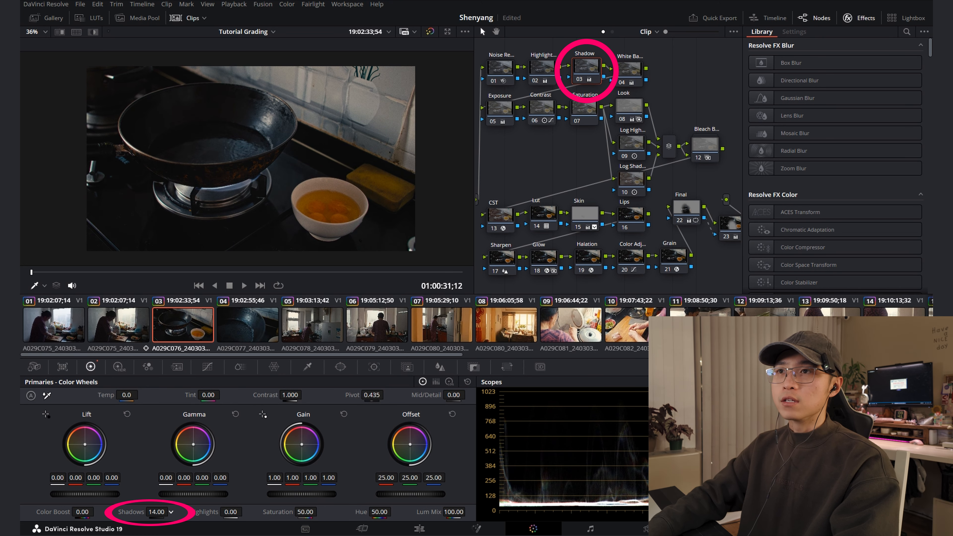
drag(562, 168, 569, 167)
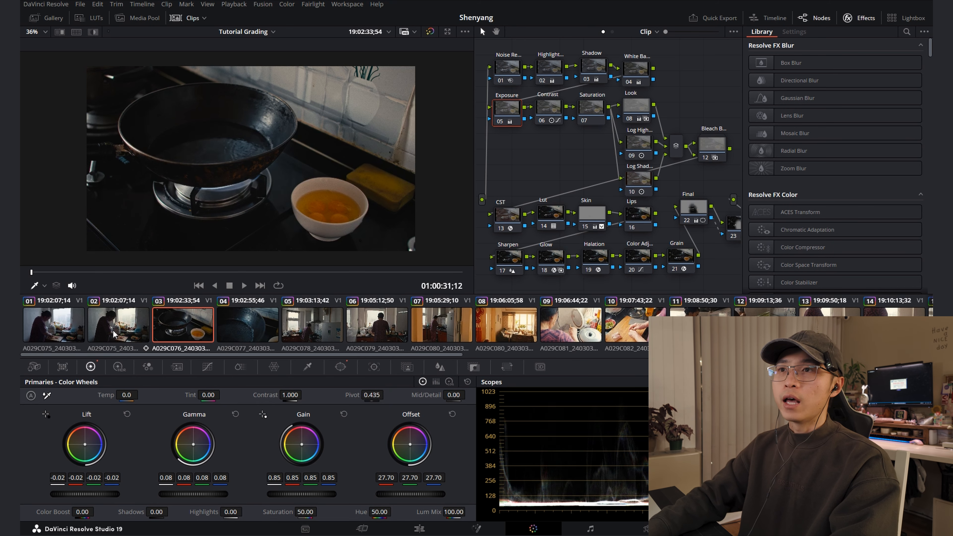
Alternate between clips 02 and 03 to compare their color and brightness
click(114, 335)
click(174, 332)
click(114, 334)
click(174, 332)
click(108, 333)
click(180, 329)
click(113, 332)
click(201, 333)
click(109, 334)
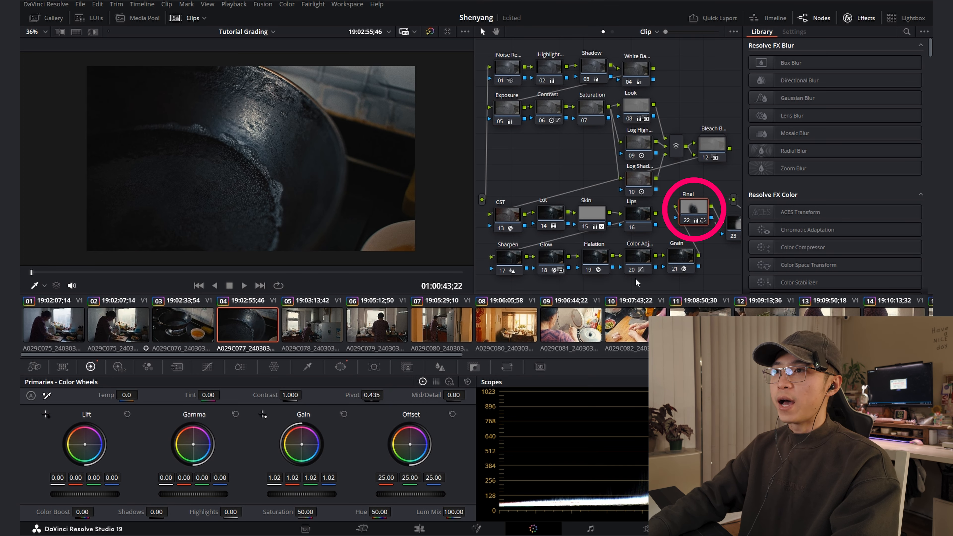
On clip 04, move the Final node's oval window over the wok at pan 49.51, tilt 50.80, and check the frame in full screen
click(340, 367)
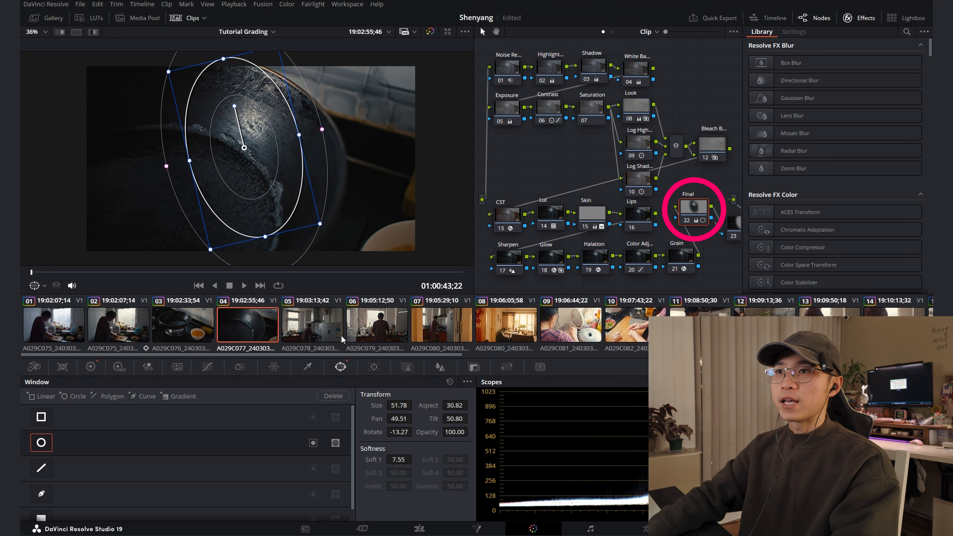
click(721, 235)
click(701, 212)
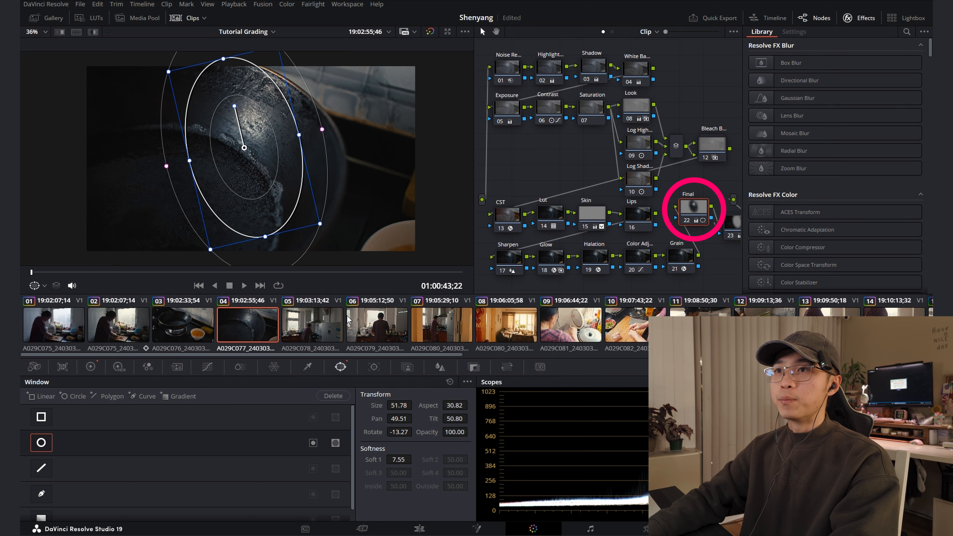
click(327, 331)
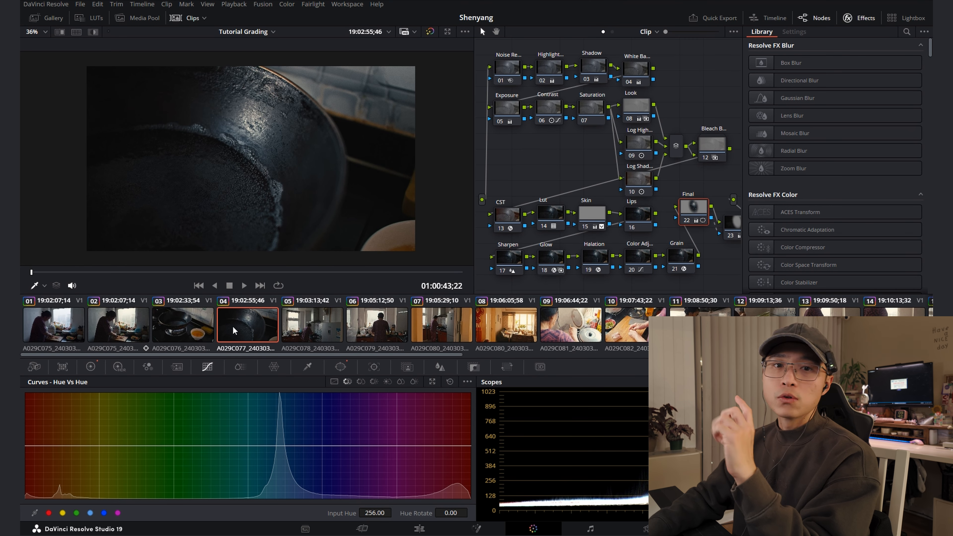
Compare the reference clip 02 with the wide kitchen shot in clip 05
drag(683, 50, 505, 125)
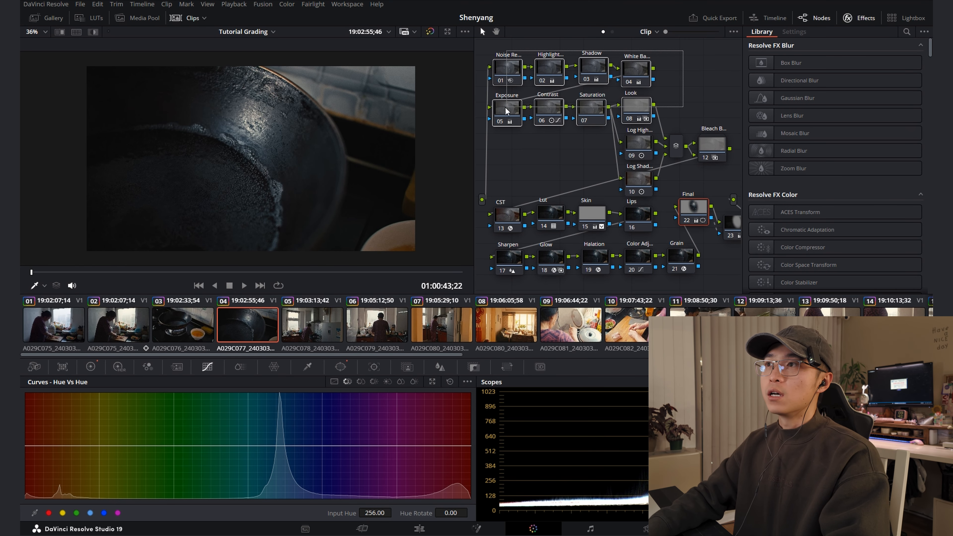
click(115, 337)
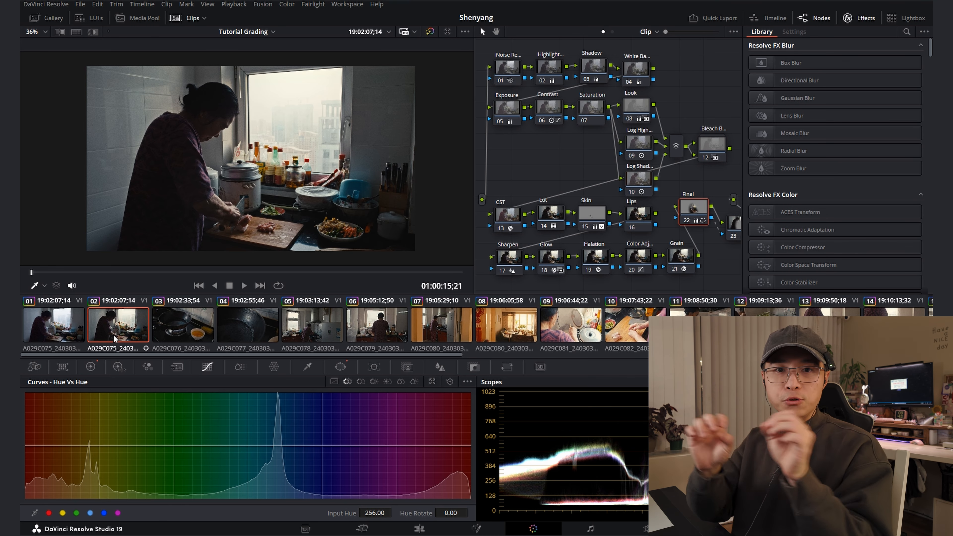
click(284, 340)
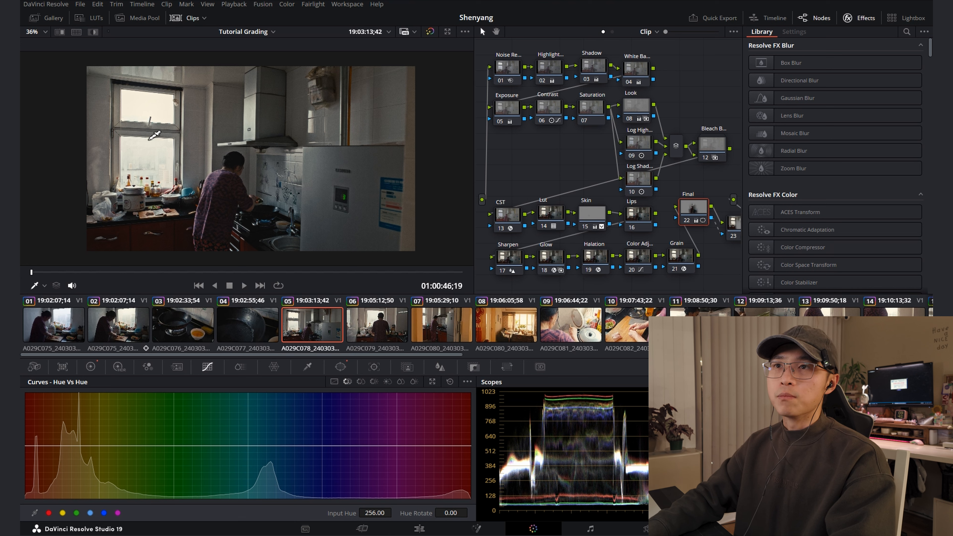
Lower the Exposure node's Gain to 0.81 on clip 05
click(557, 71)
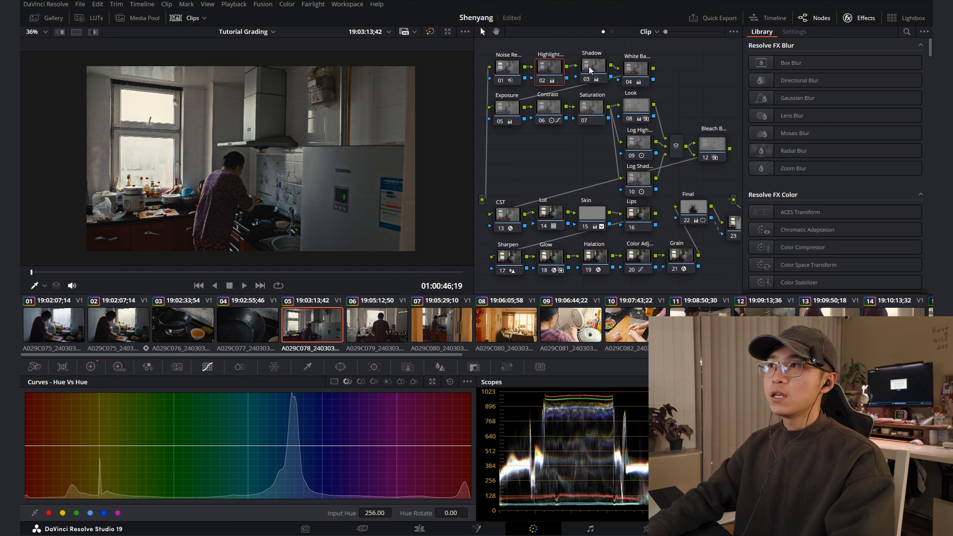
click(507, 109)
click(91, 367)
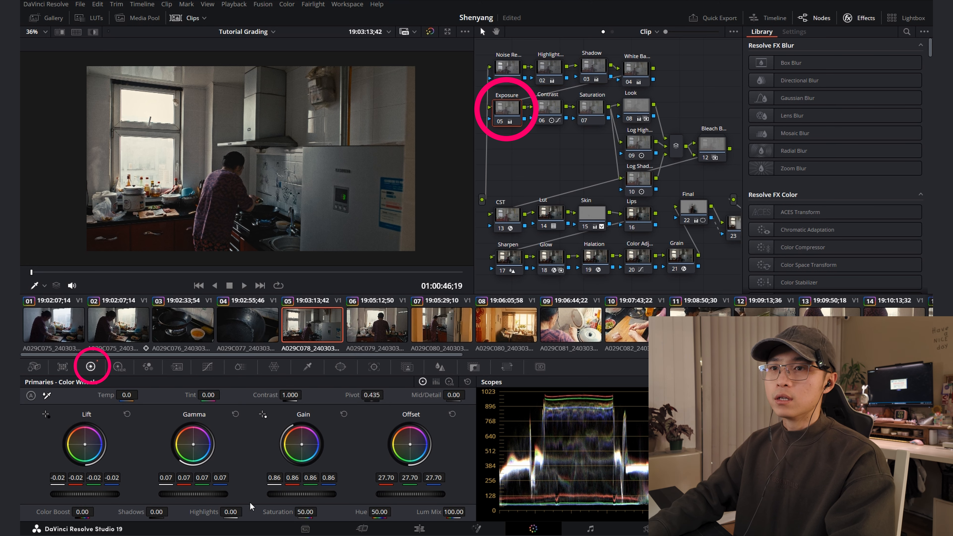
drag(300, 494, 274, 496)
drag(173, 493, 176, 494)
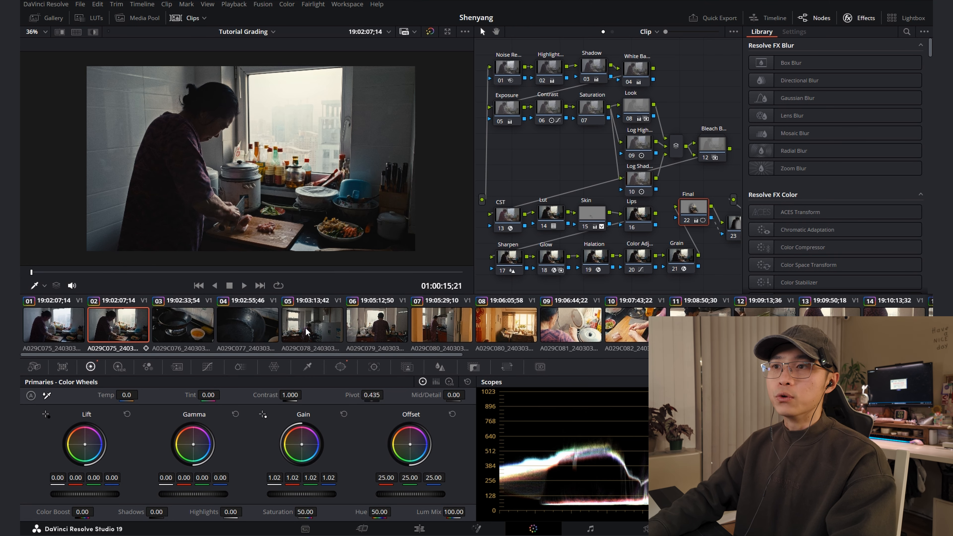
click(307, 330)
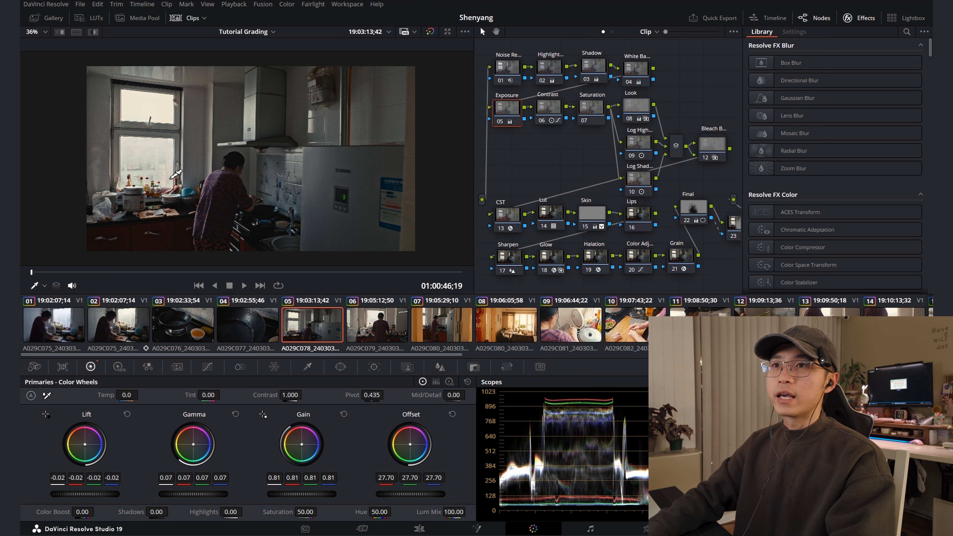
Cool clip 05 by setting the White Balance node's Temp to -60, and compare it with clip 02
click(639, 74)
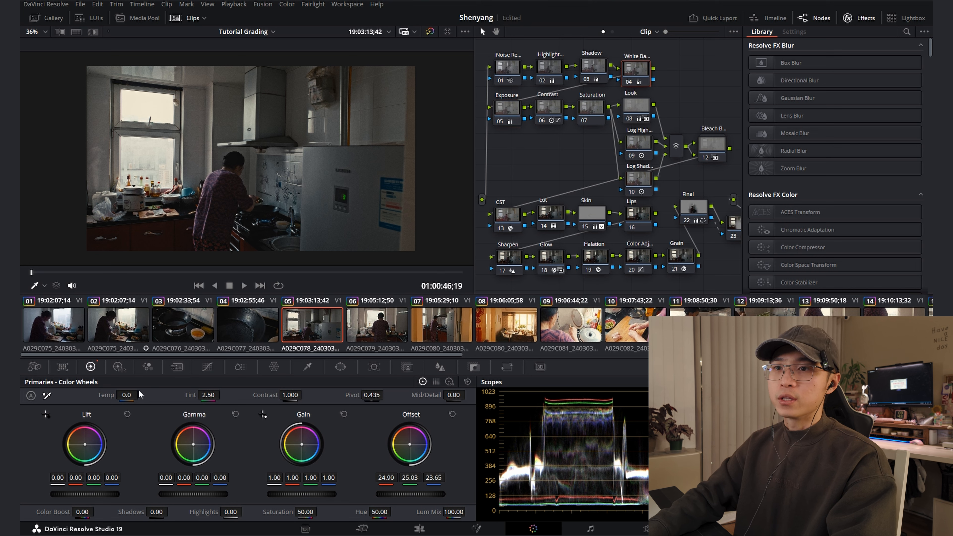
drag(131, 398, 126, 397)
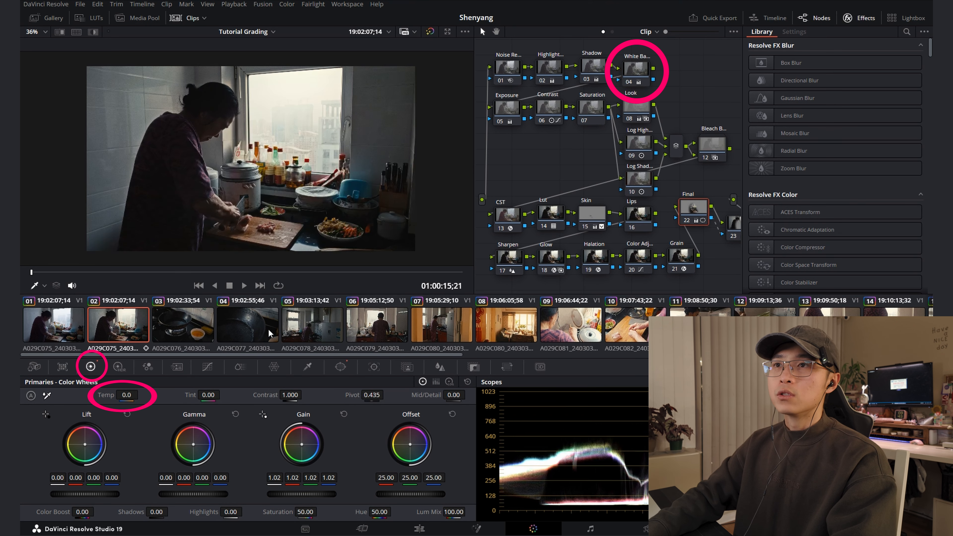
click(305, 326)
click(132, 322)
click(326, 326)
click(126, 324)
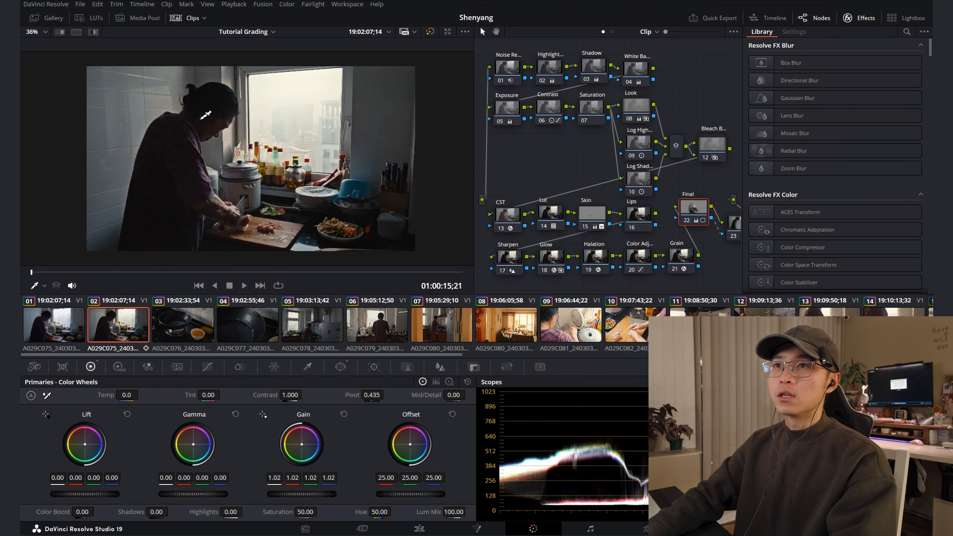
Lower the Exposure node's Offset to 26.20 on clip 05 and check it against clip 02
click(311, 326)
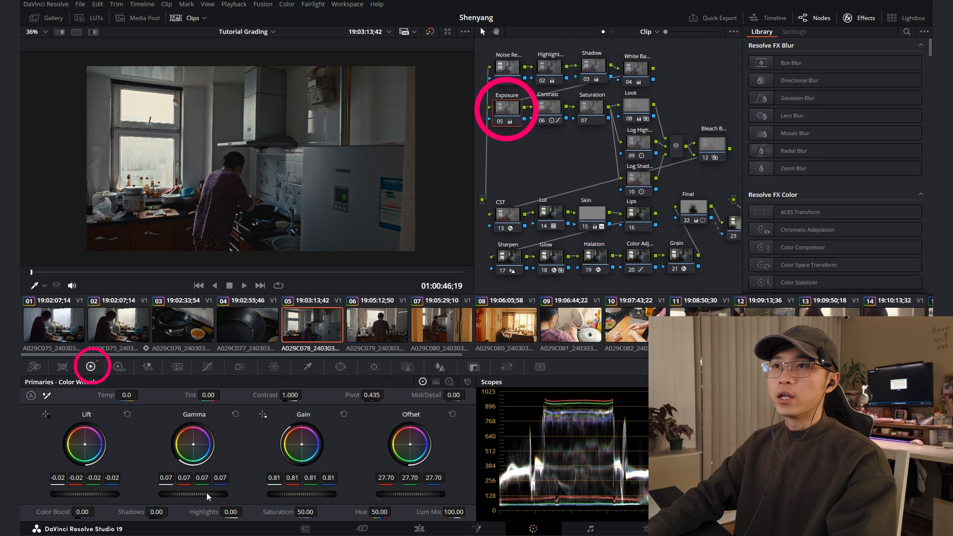
drag(380, 495, 364, 495)
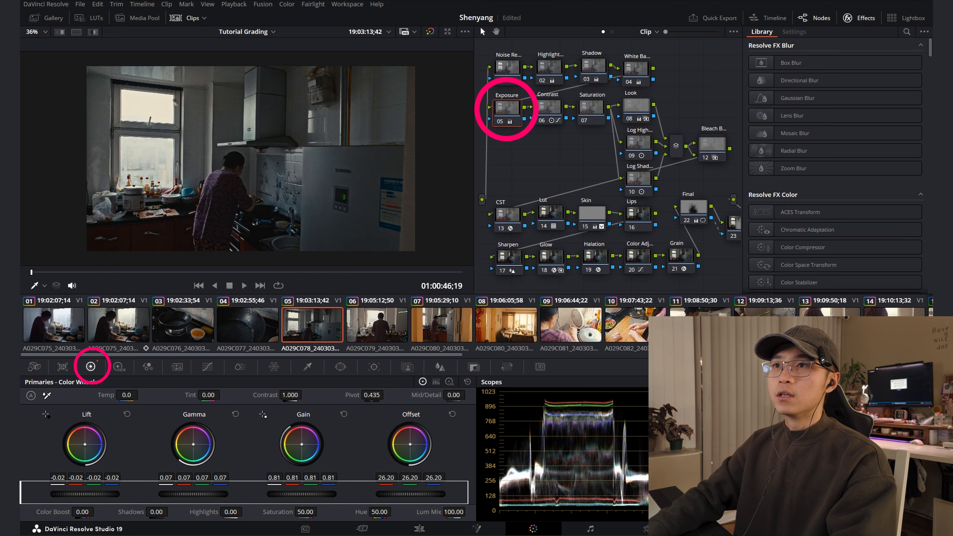
click(129, 326)
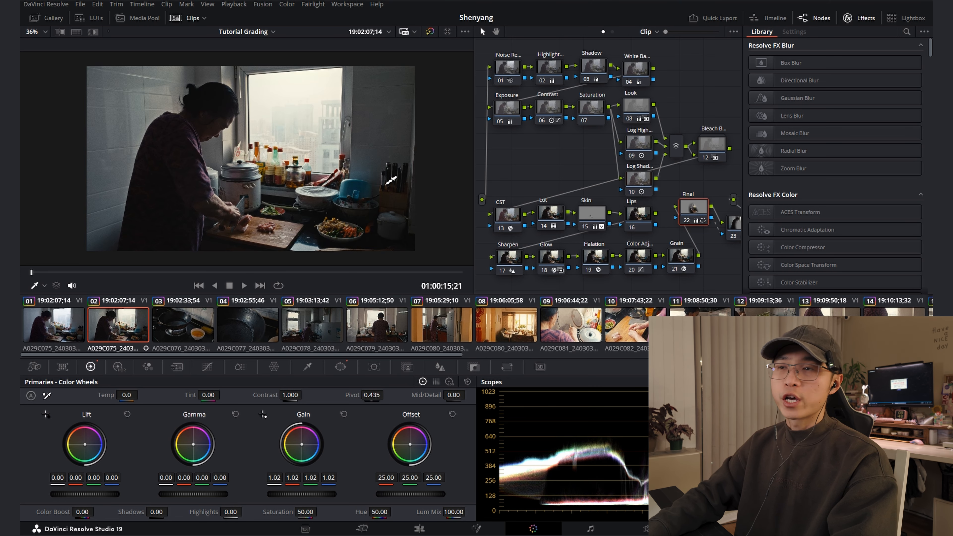
Review clips 05 and 06 to check how well they match
click(336, 335)
click(379, 330)
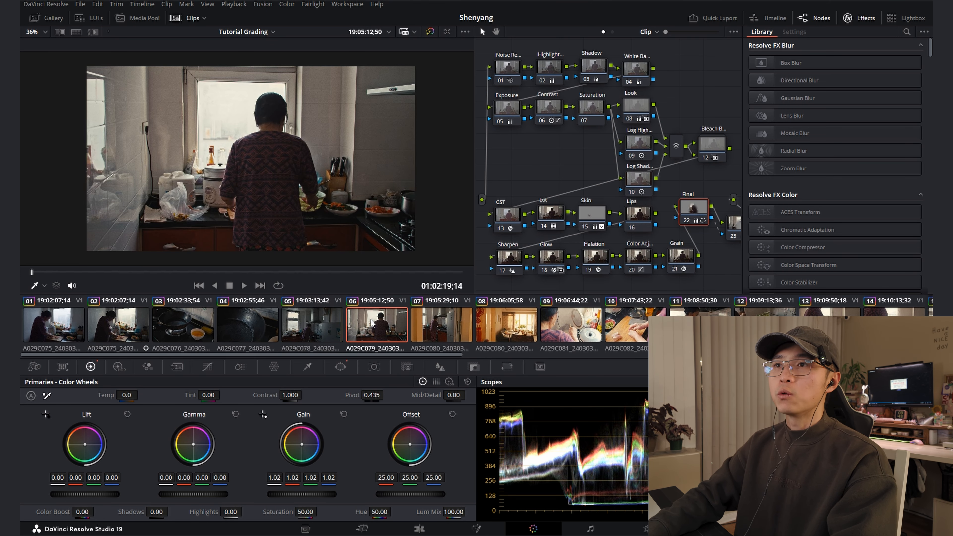
On clip 07, add a serial node directly after the White Balance node
click(455, 331)
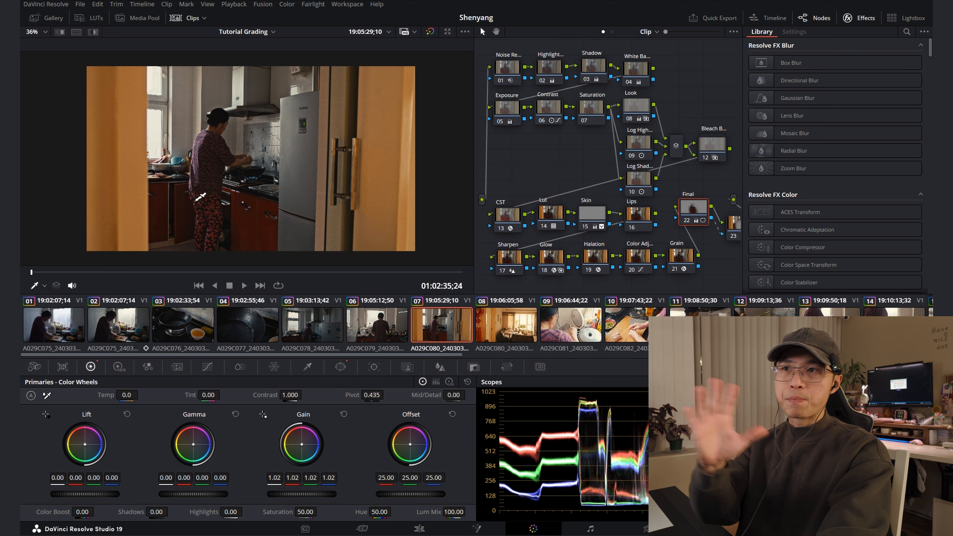
click(637, 69)
key(alt+s)
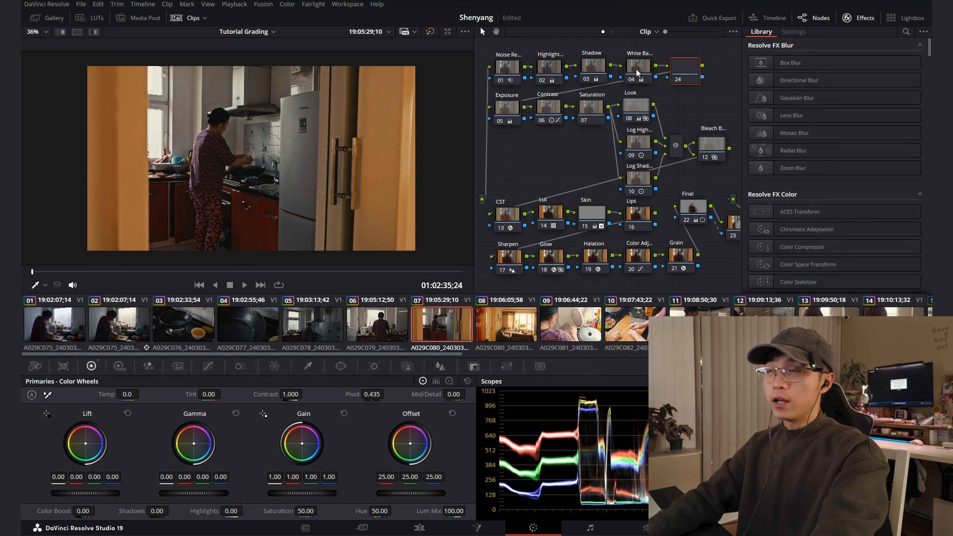
Cover the orange door left of the kitchen with a rectangular window, and set the node's Temp to -440 and Saturation to 44.40
click(341, 366)
click(42, 417)
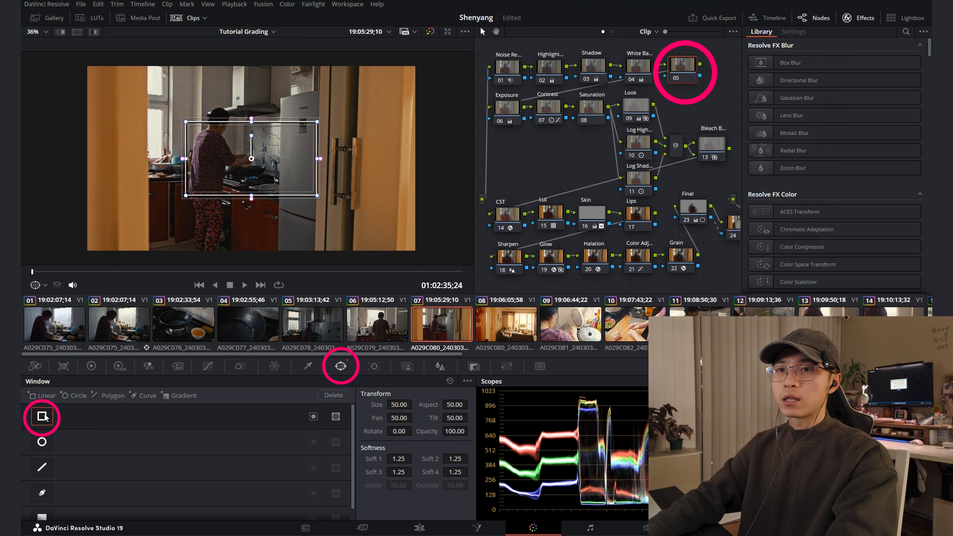
drag(252, 166, 82, 159)
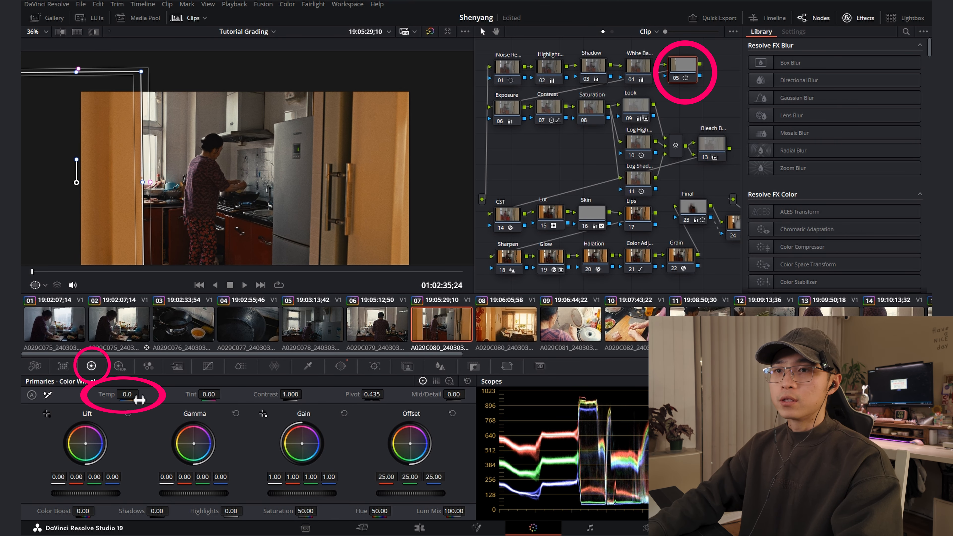
drag(139, 400, 123, 400)
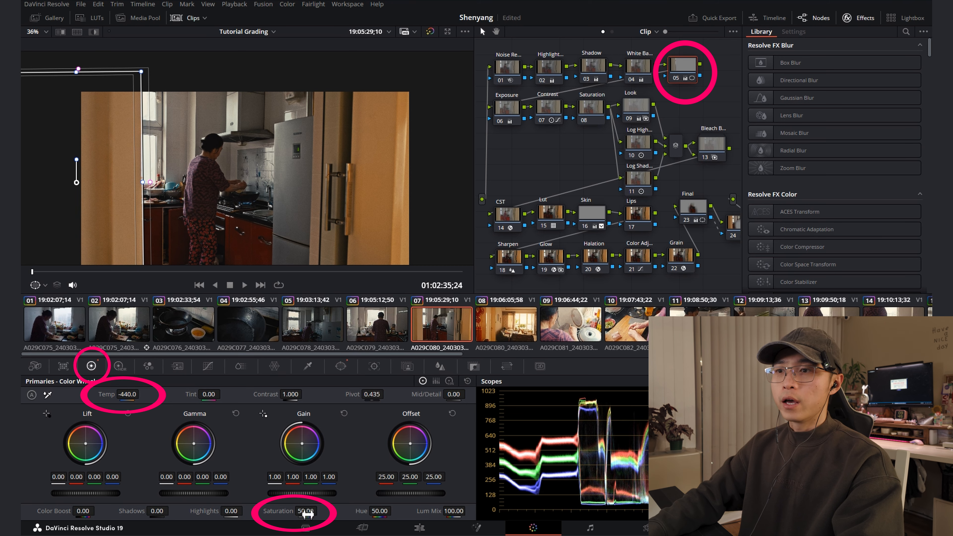
Add a second linear window over the orange door right of the fridge, soften its edges, and check the frame full screen
click(339, 367)
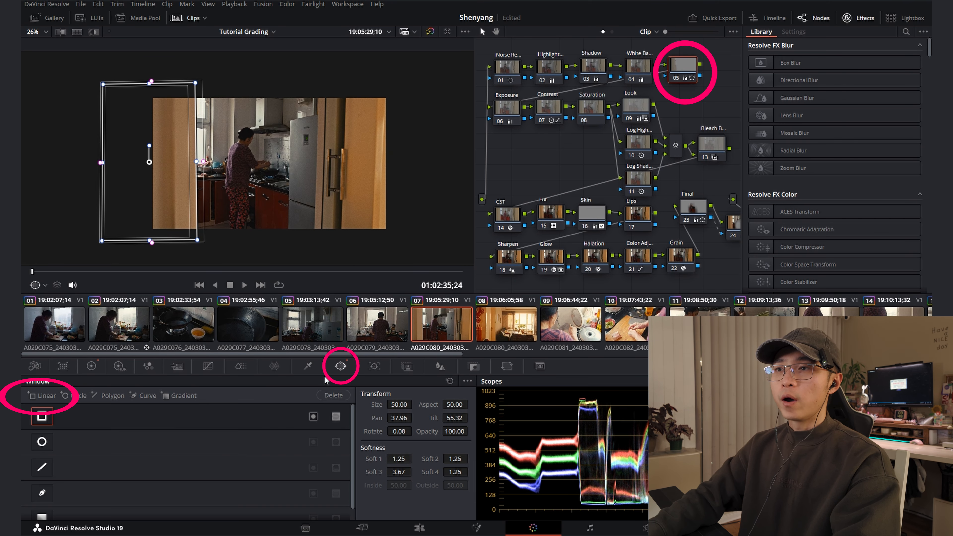
click(37, 397)
drag(270, 164, 372, 258)
drag(327, 170, 312, 170)
mouse_move(376, 171)
mouse_down()
mouse_move(395, 166)
mouse_move(387, 167)
mouse_up()
key(ctrl+f)
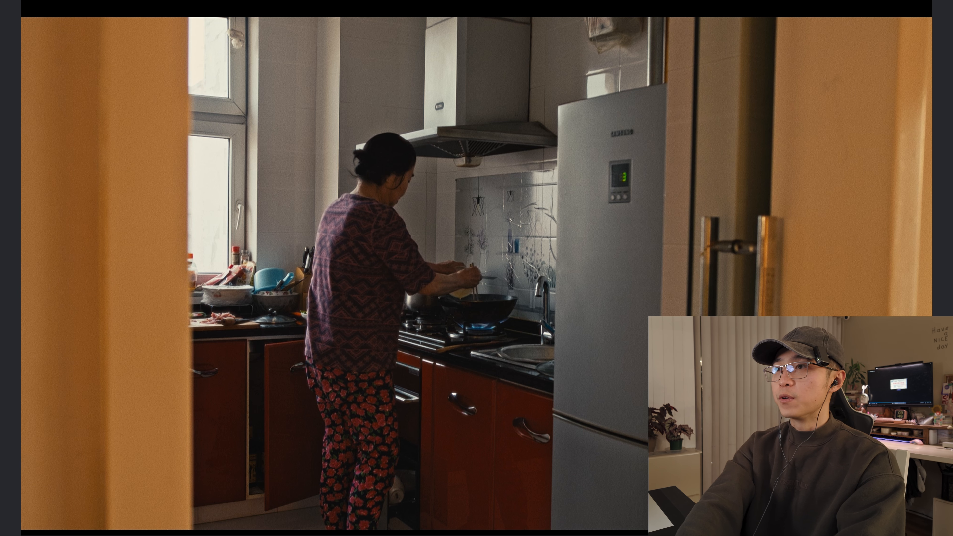
key(ctrl+f)
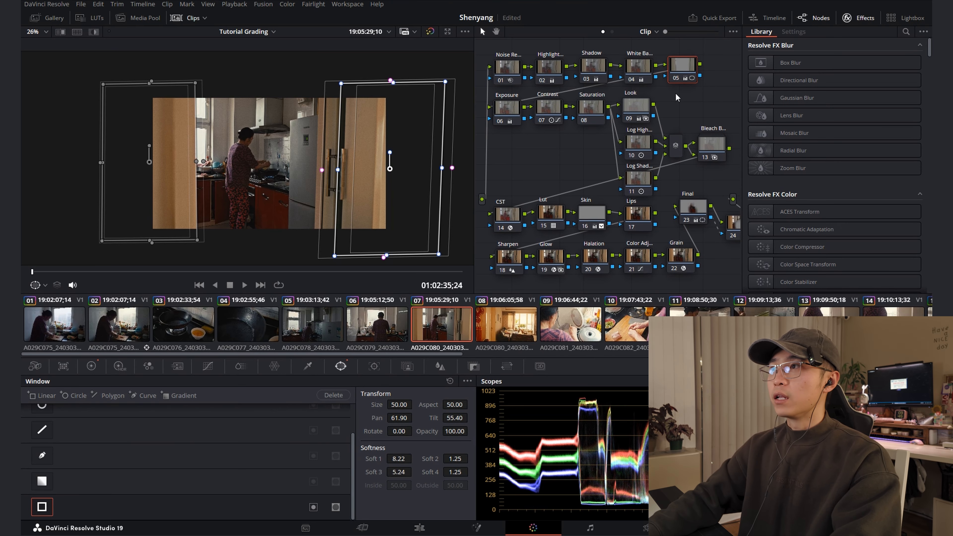
Darken the windowed doors by setting Gamma to -0.01 and Gain to 0.98, and check the result full screen
click(92, 367)
drag(209, 499, 201, 499)
drag(302, 494, 296, 493)
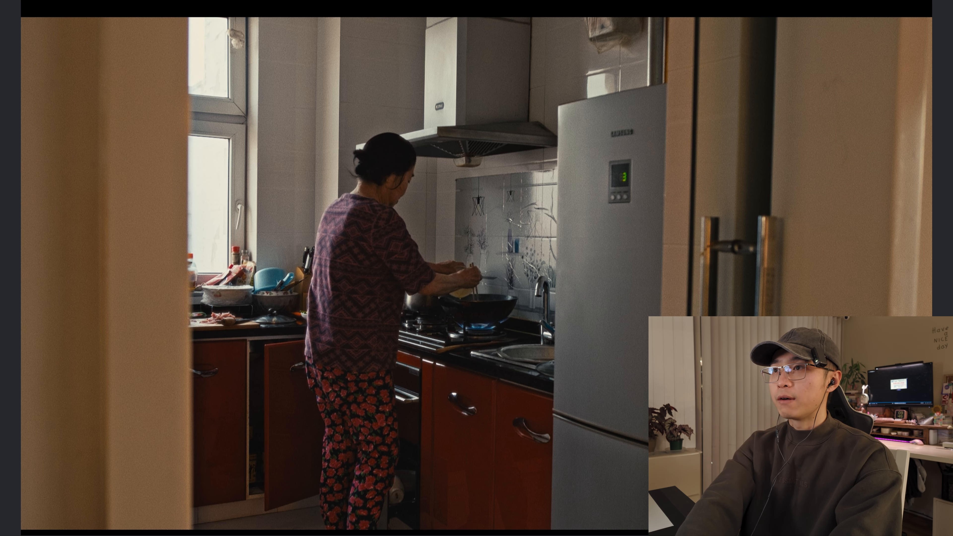
mouse_move(160, 304)
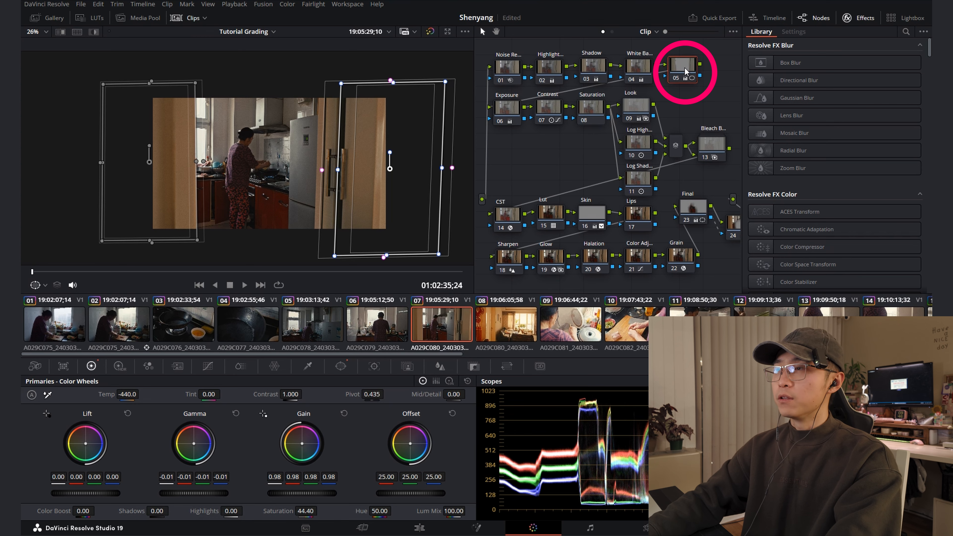
Add a node after the door node with Temp -170 and Offset 24.65, slightly lower Gamma, Gain and Lift, and compare with clip 05
drag(506, 147, 725, 72)
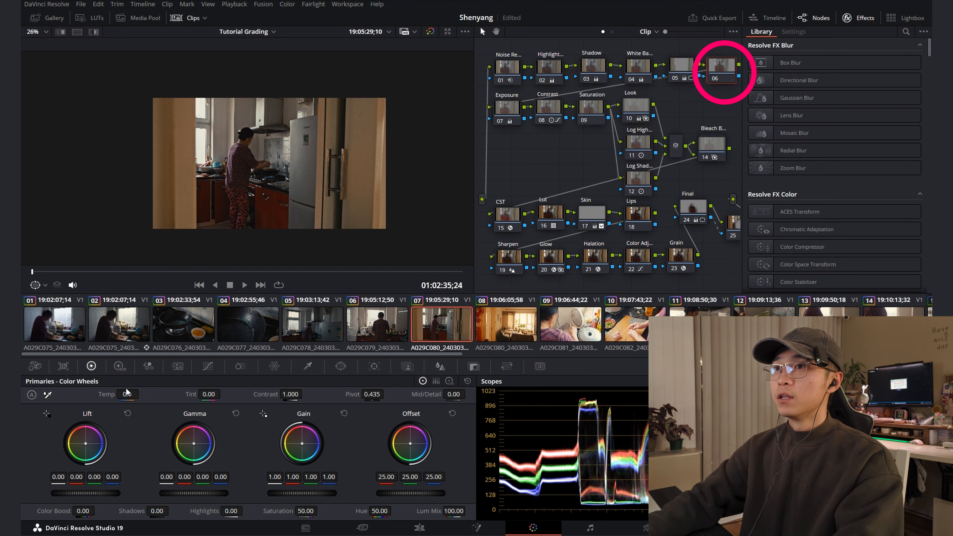
drag(128, 399, 103, 399)
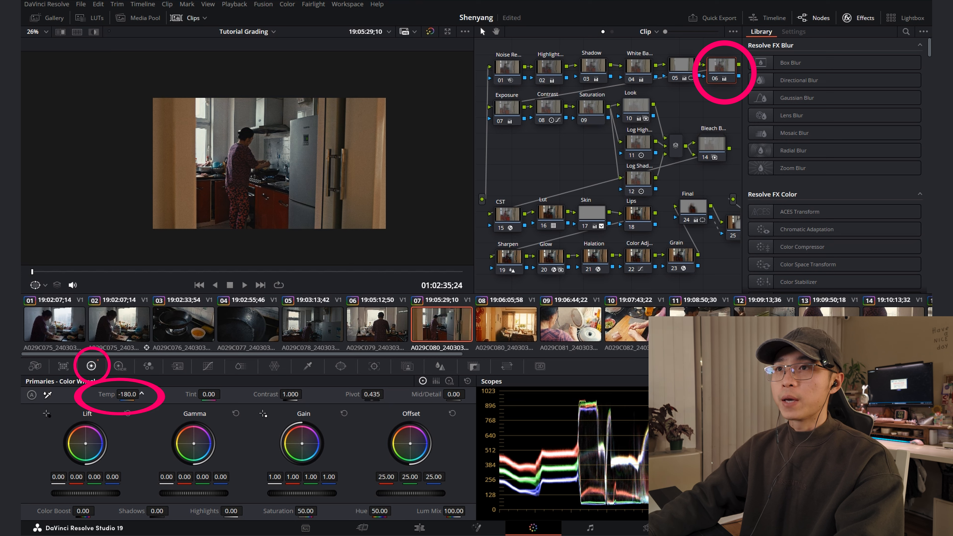
drag(411, 493, 403, 494)
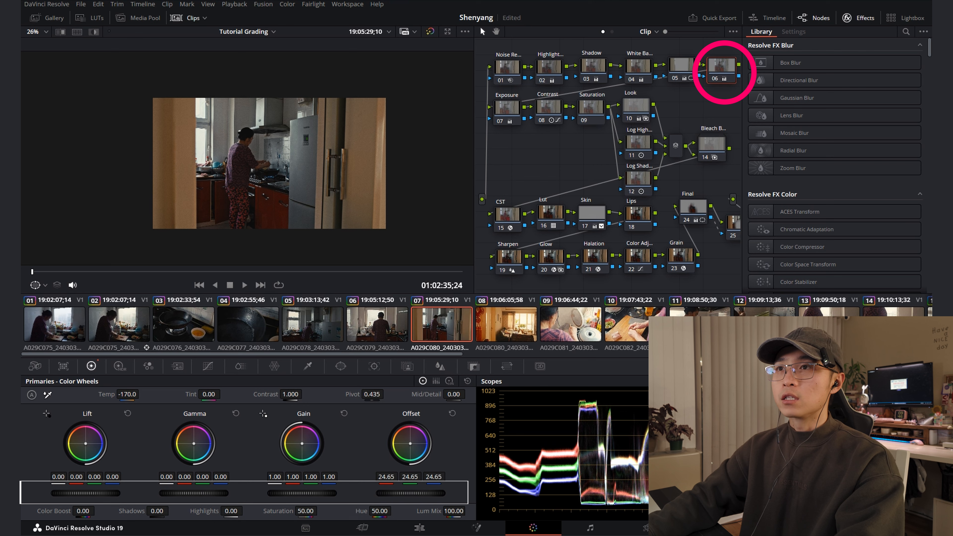
drag(187, 493, 185, 493)
drag(334, 494, 329, 493)
drag(103, 494, 101, 494)
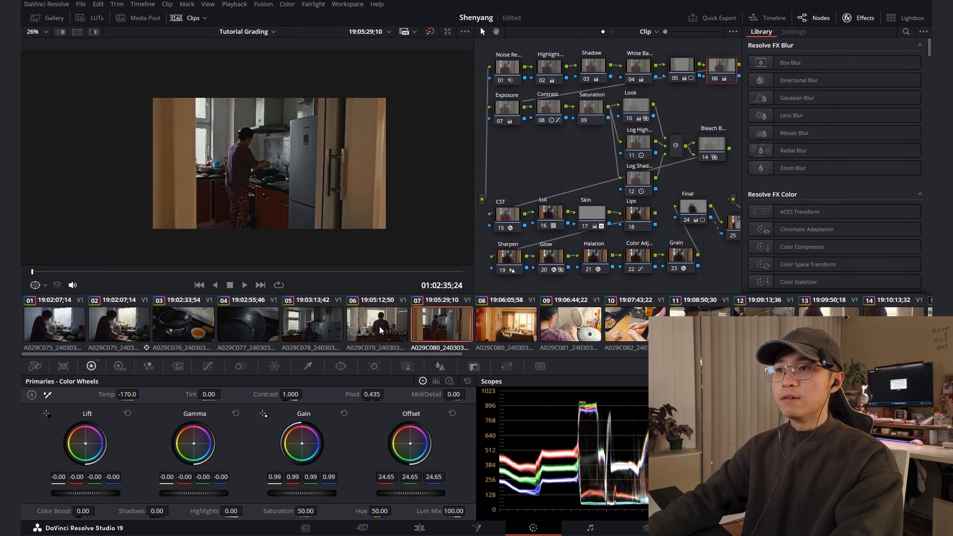
click(316, 325)
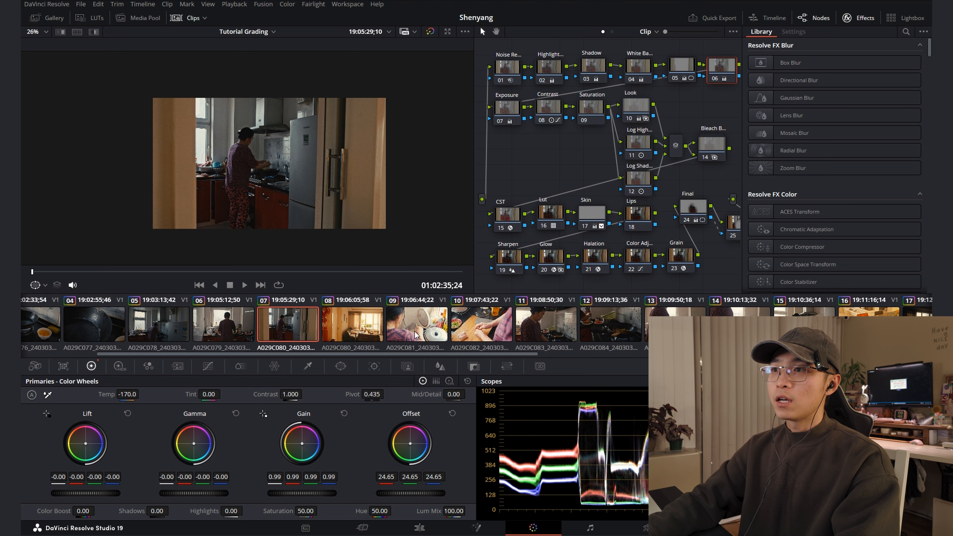
Go to clip 09 and select its Exposure node for adjustment
click(417, 334)
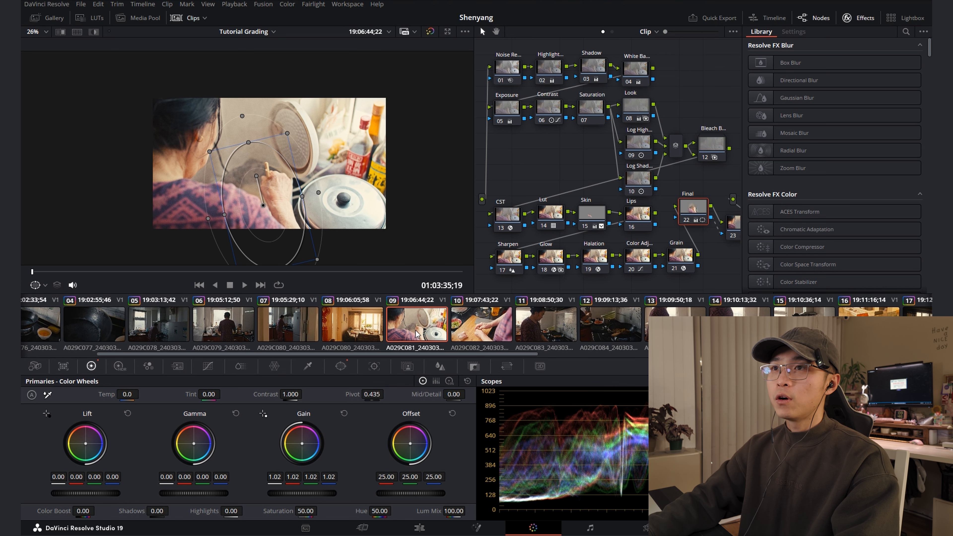
click(547, 107)
click(510, 105)
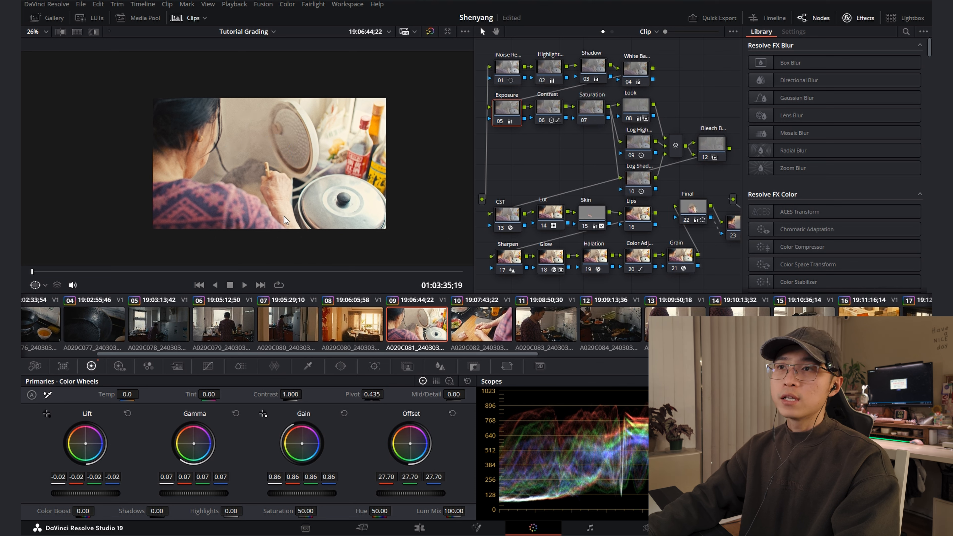